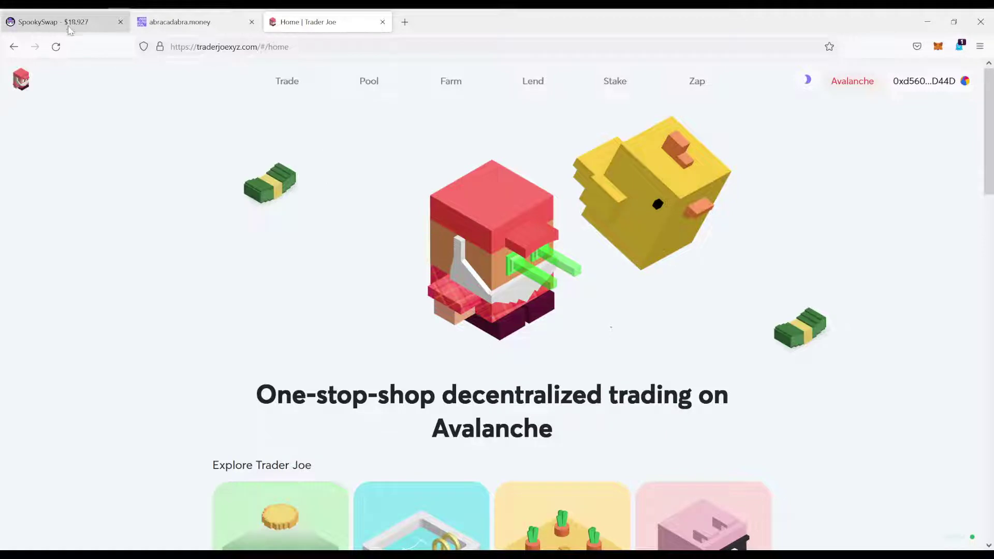
Move the Trader Joe tab between SpookySwap and abracadabra.money, ending on the Trader Joe home page
left_click(68, 29)
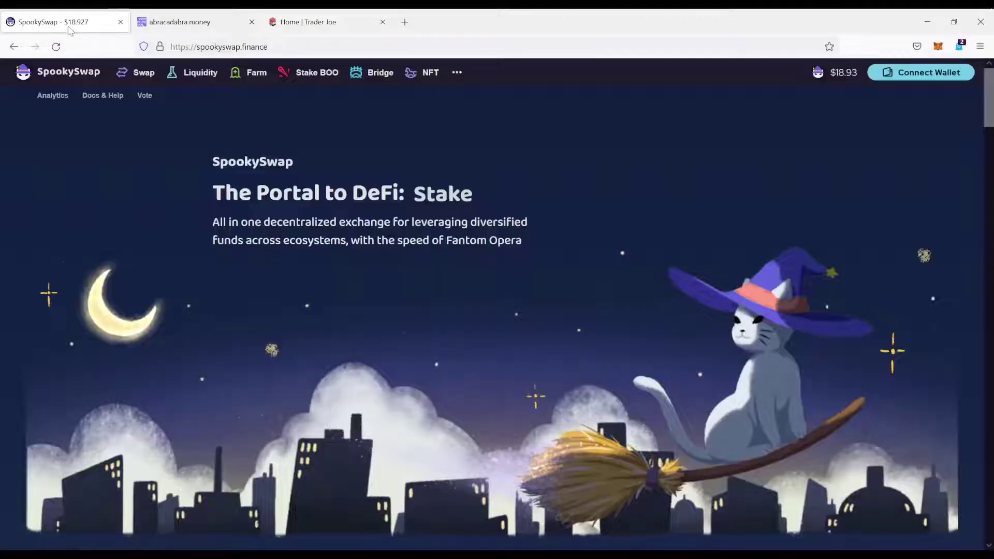
left_click(168, 26)
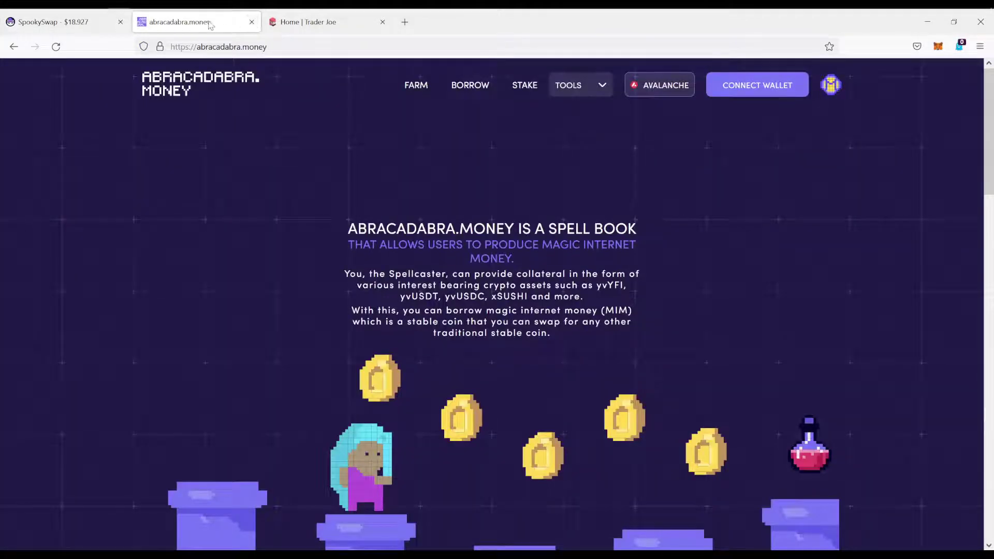
left_click(304, 23)
left_click_drag(300, 29, 192, 26)
left_click(332, 28)
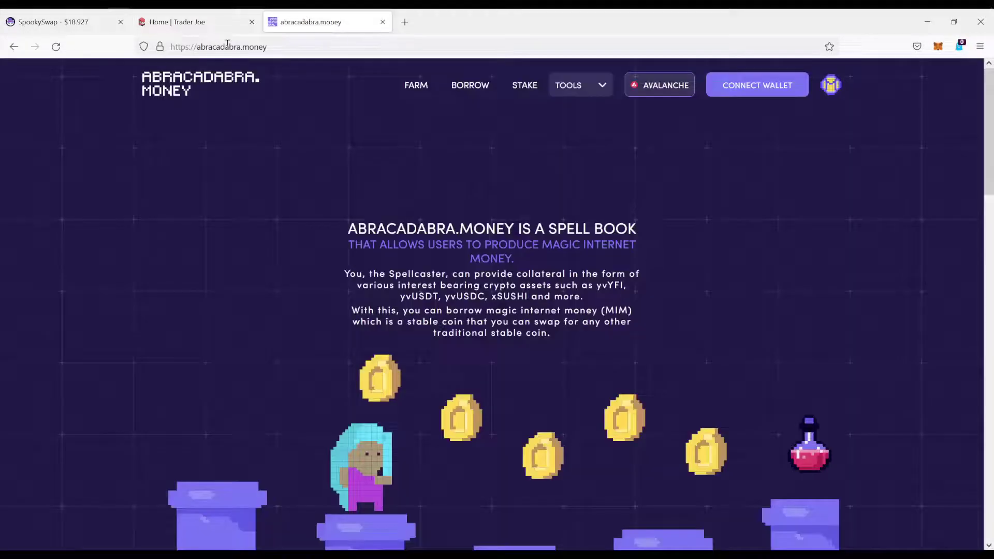
left_click(199, 29)
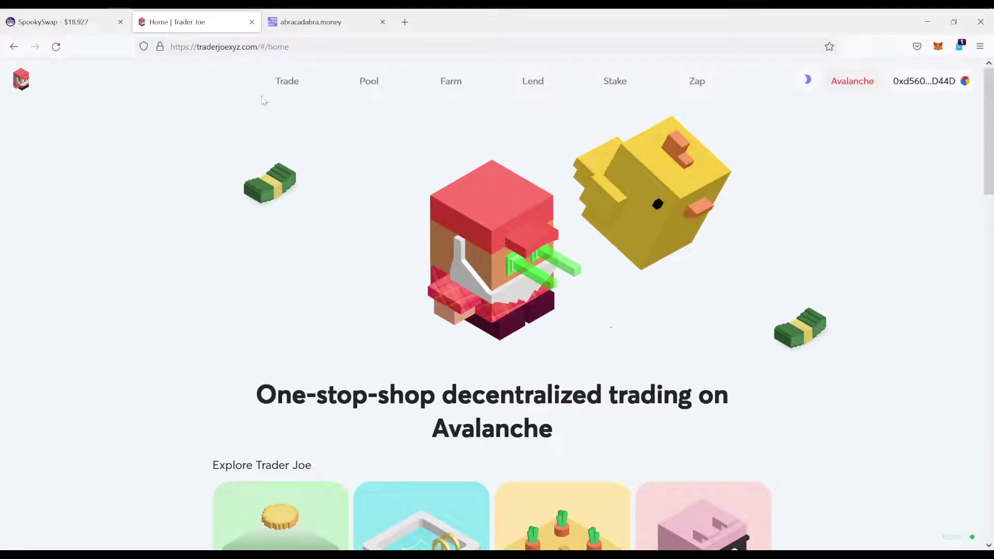
Go to the Trade page and connect the wallet's Account 1 to Trader Joe
left_click(282, 86)
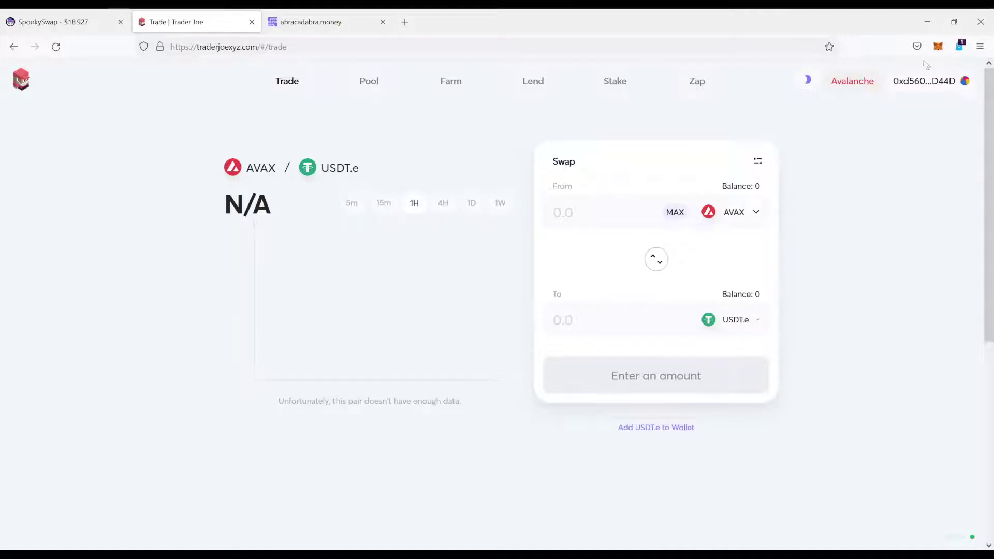
left_click(937, 46)
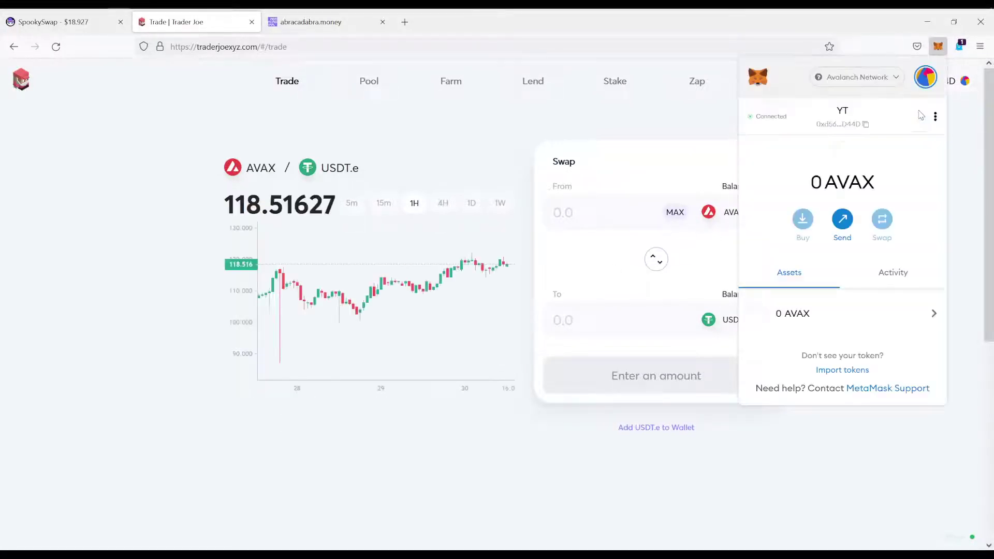
left_click(870, 78)
left_click(807, 83)
left_click(927, 84)
left_click(890, 131)
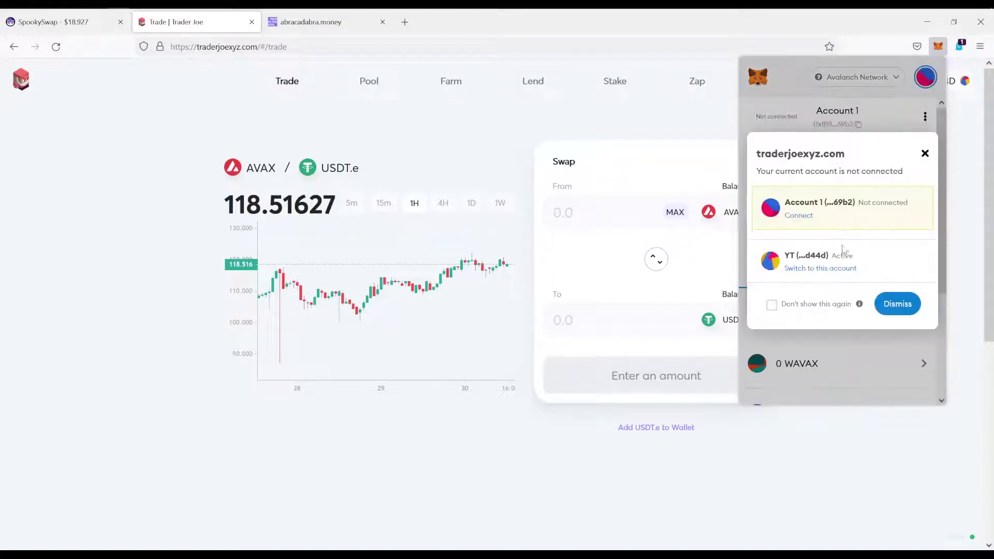
left_click(798, 217)
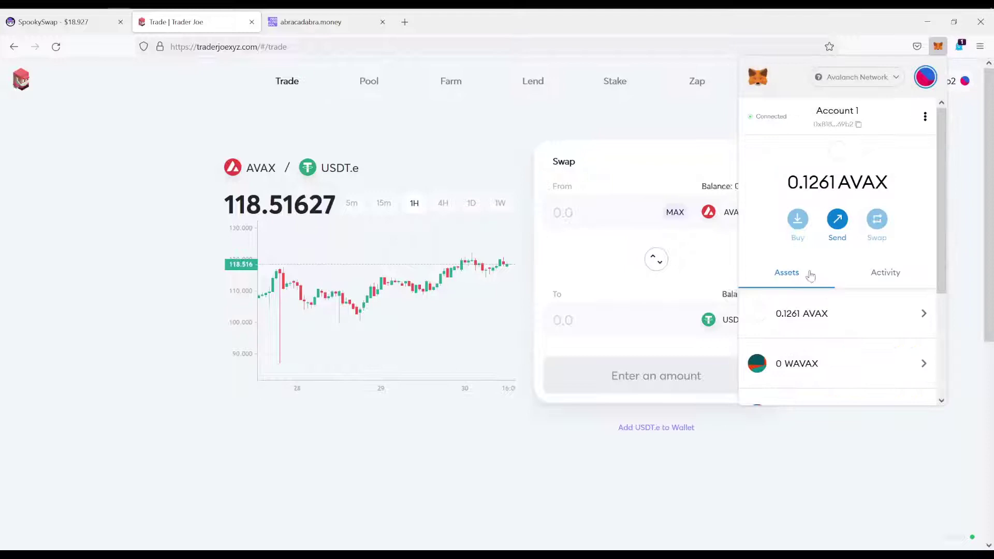
left_click(662, 126)
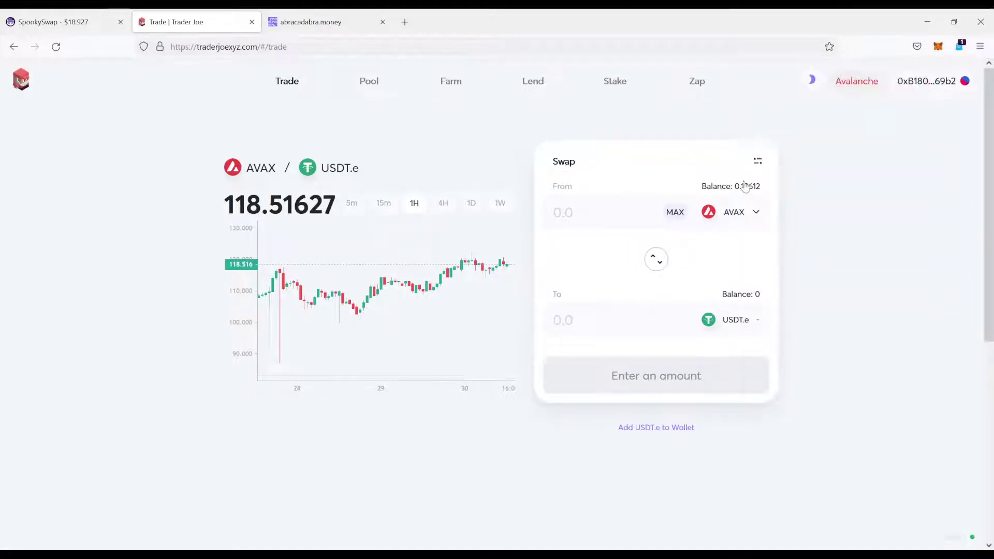
Set up an AVAX-to-MIM swap of 0.1 AVAX, estimating about 11.8485 MIM
left_click(675, 211)
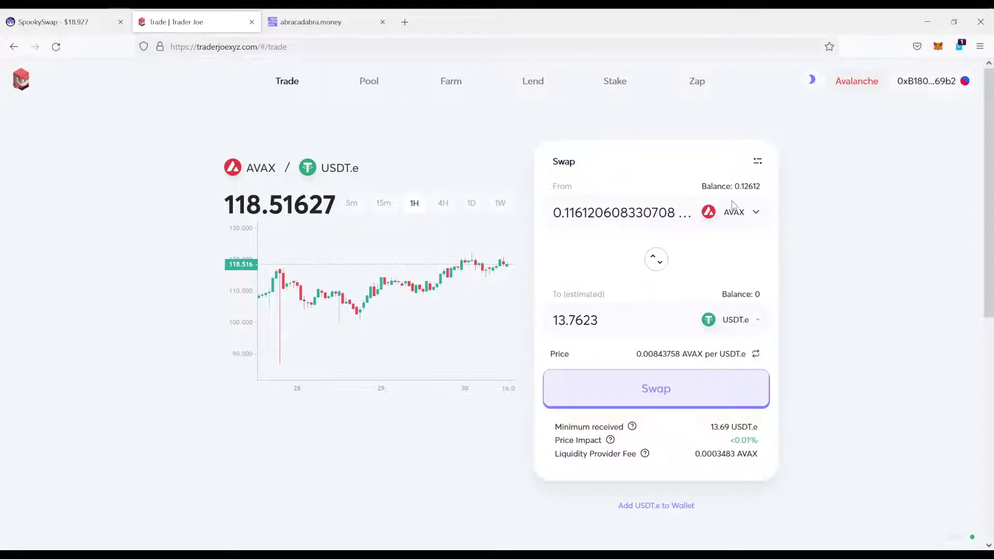
left_click(745, 321)
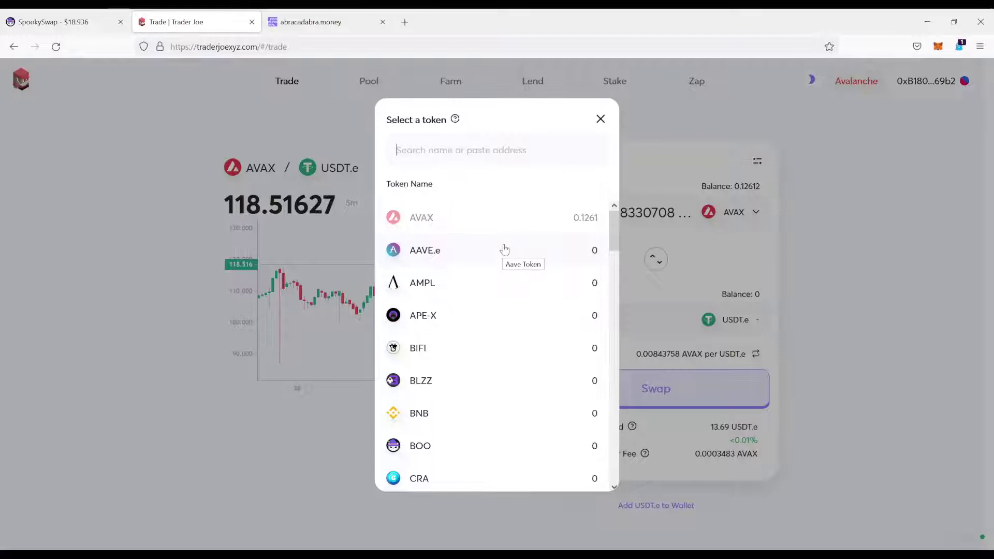
type("mim")
left_click(431, 219)
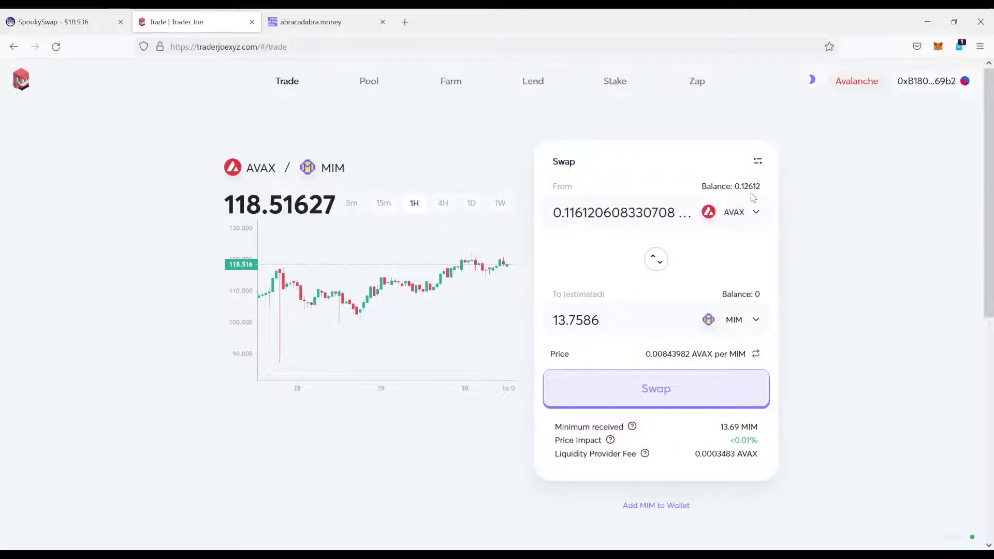
left_click(587, 210)
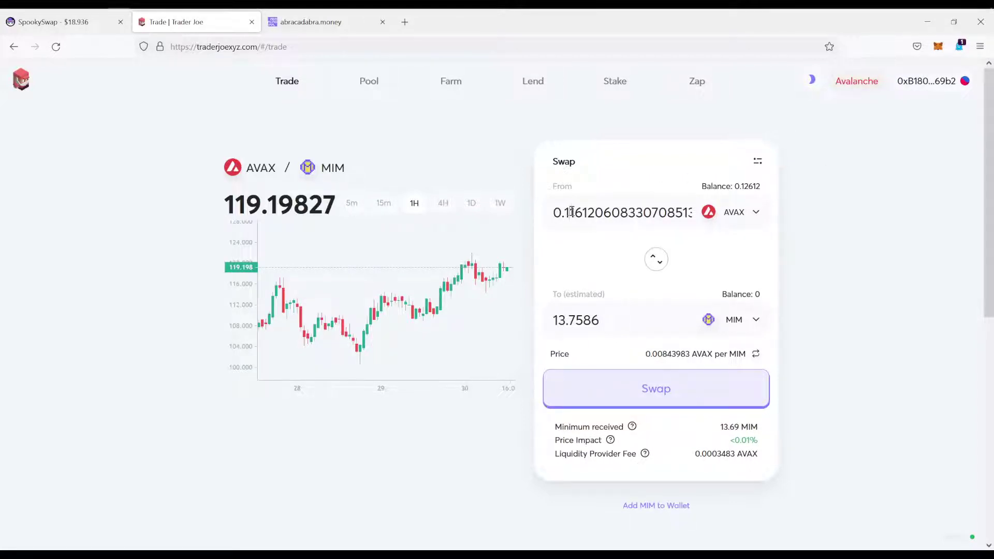
left_click_drag(571, 212, 883, 198)
key("BackSpace")
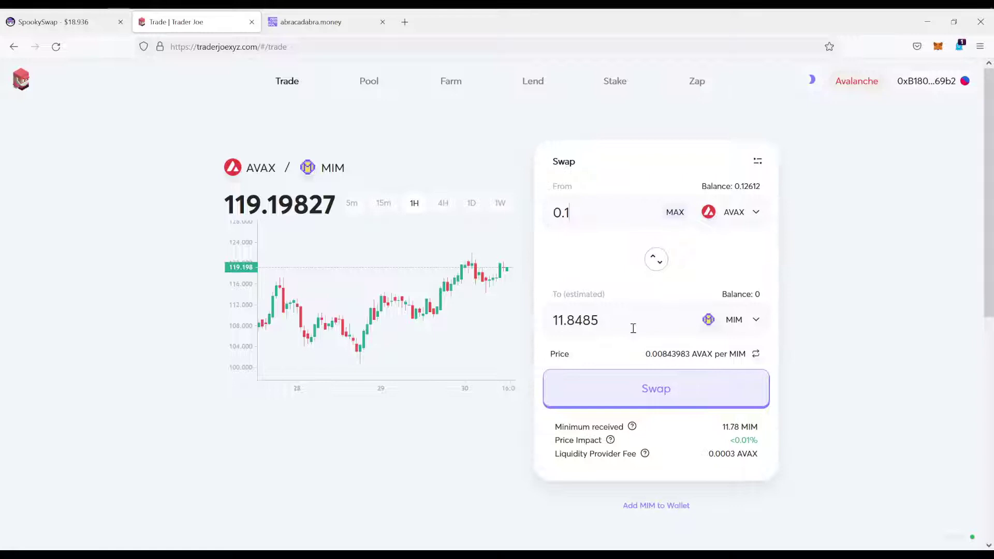
Confirm the 0.1 AVAX-to-MIM swap on Trader Joe and approve it in MetaMask
left_click(656, 389)
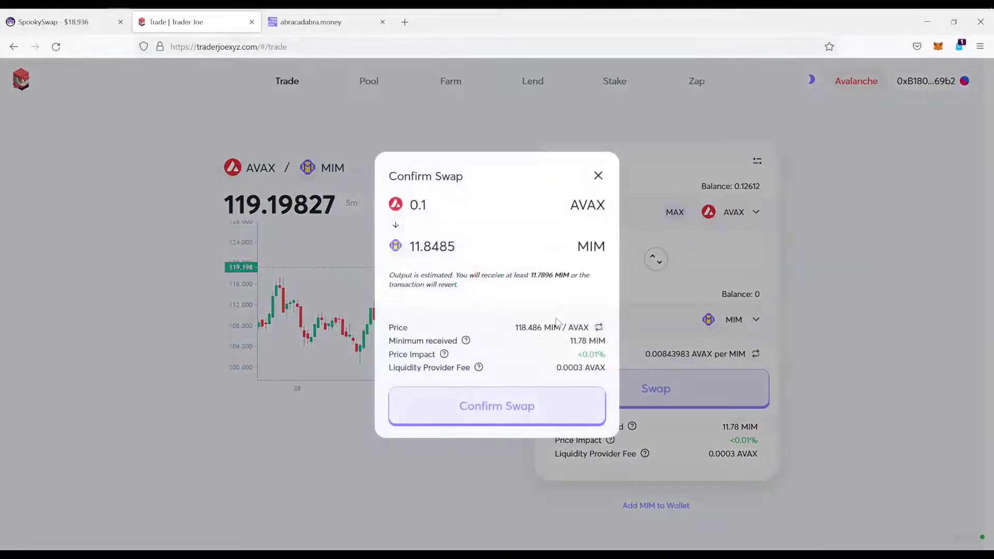
left_click(485, 406)
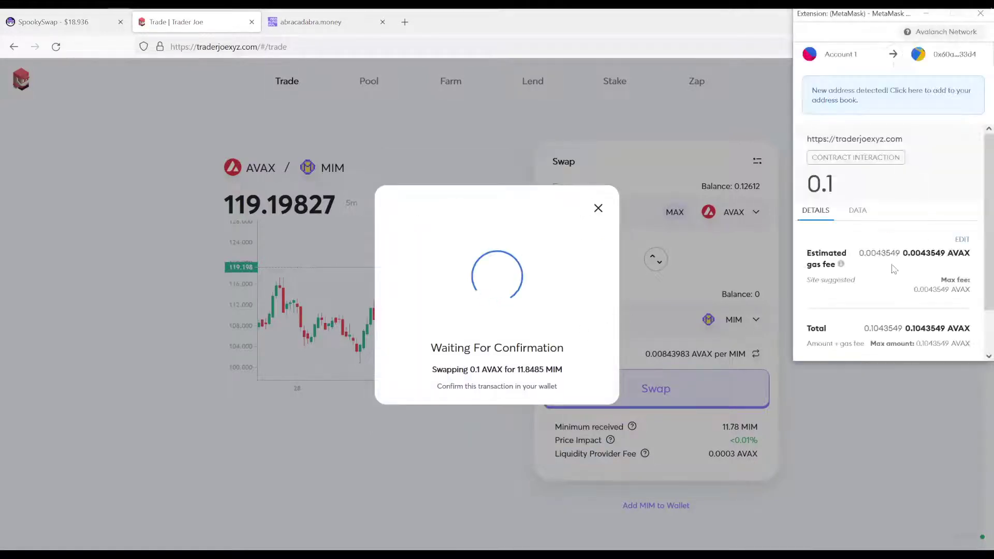
scroll(898, 266, "down", 1)
scroll(898, 266, "down", 2)
left_click(934, 337)
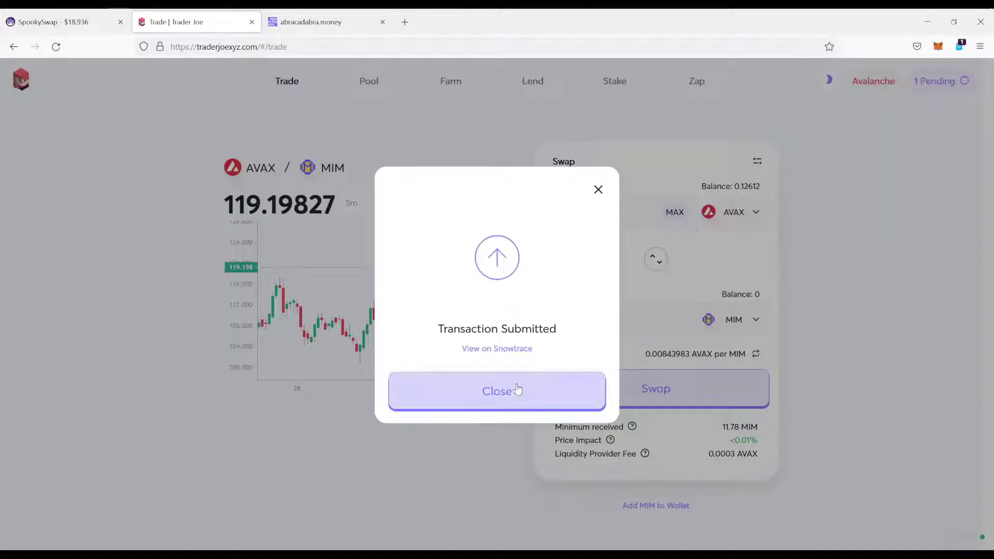
left_click(517, 391)
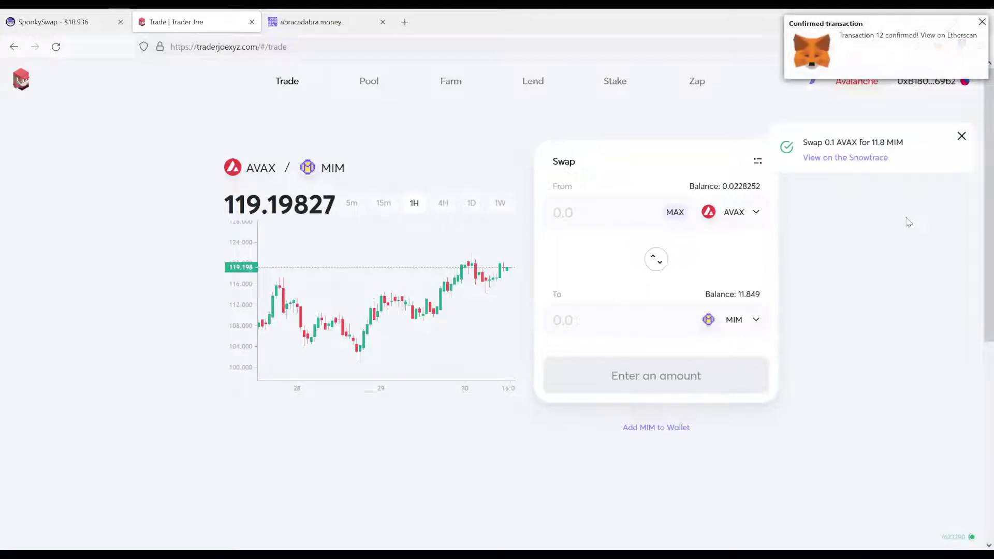
left_click(982, 23)
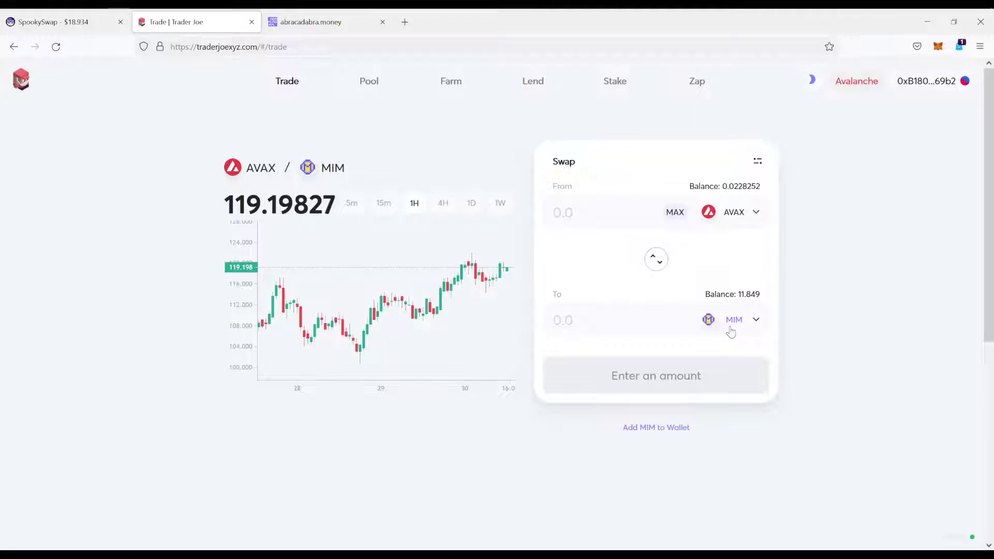
left_click(735, 320)
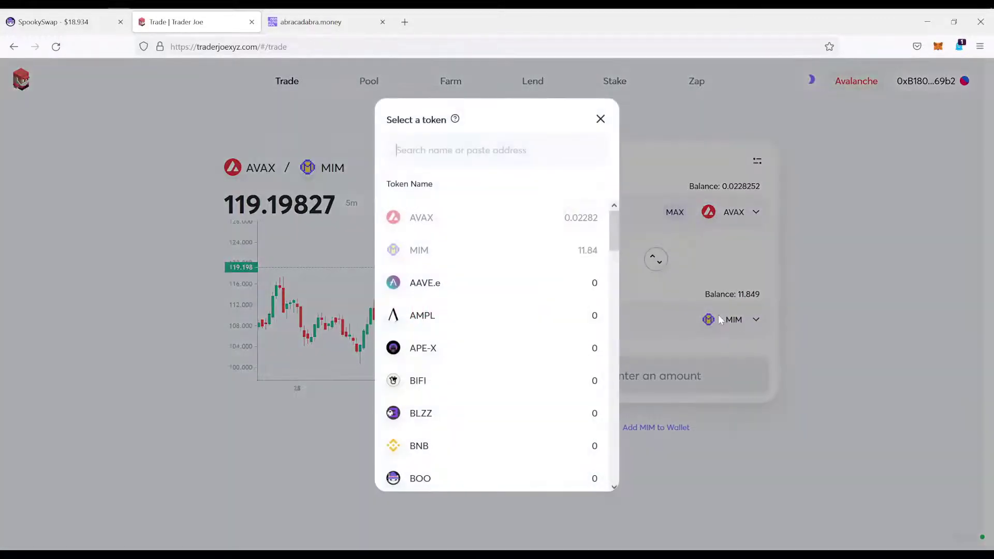
type("da")
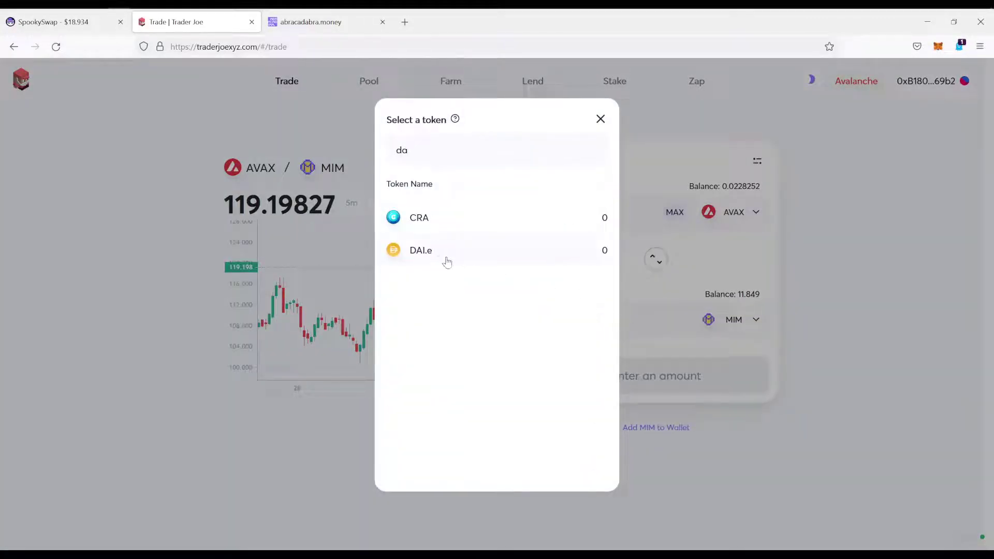
left_click(822, 239)
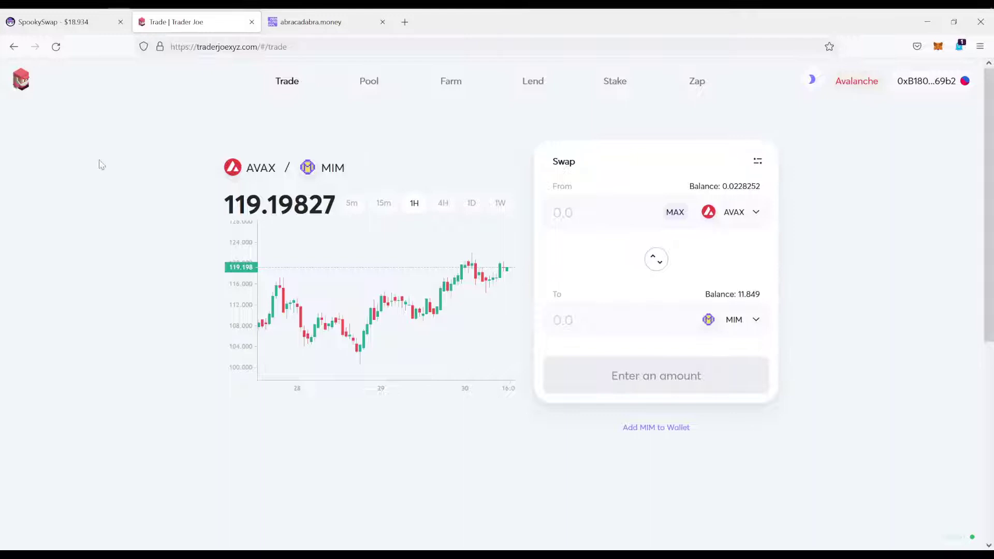
Connect MetaMask Account 1 to SpookySwap and switch the wallet to Fantom Opera
left_click(82, 22)
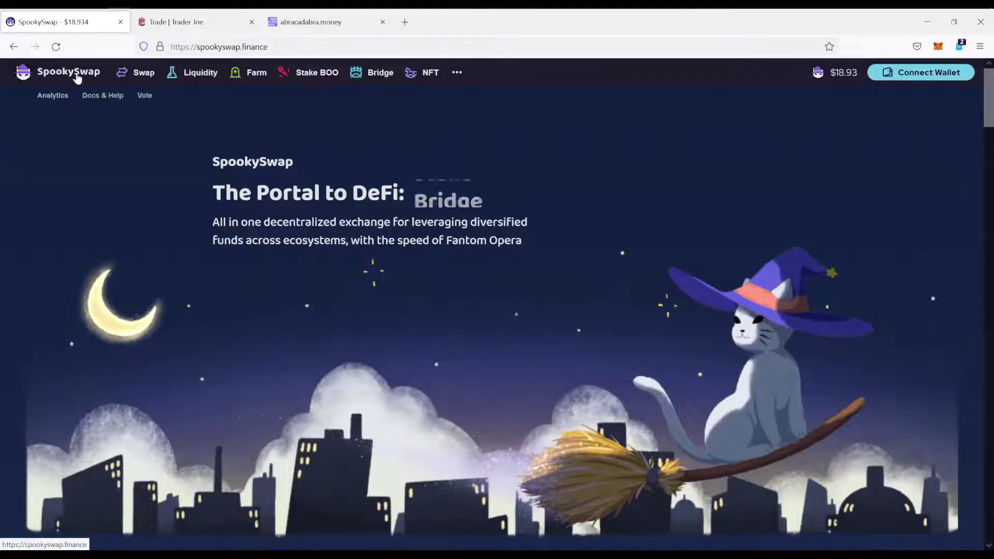
left_click(901, 74)
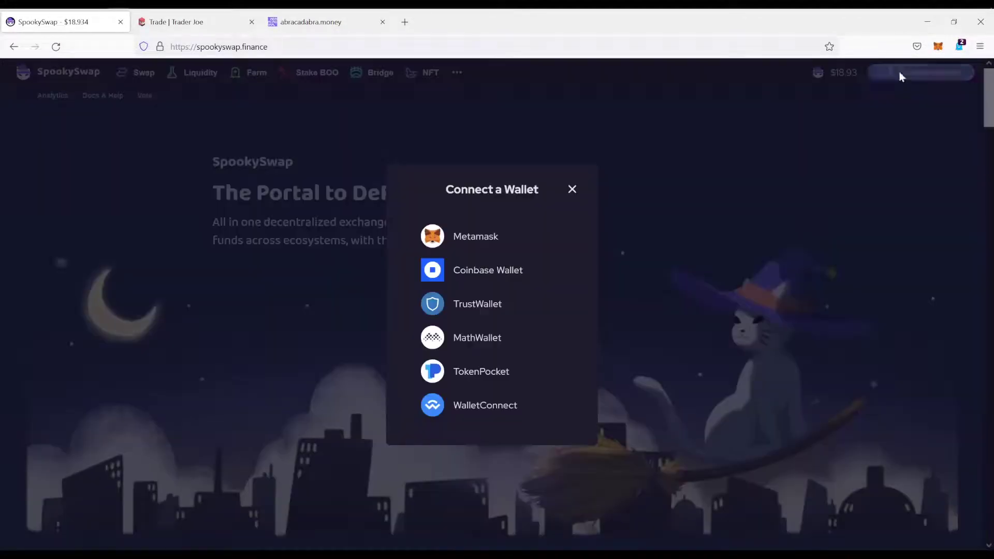
left_click(475, 237)
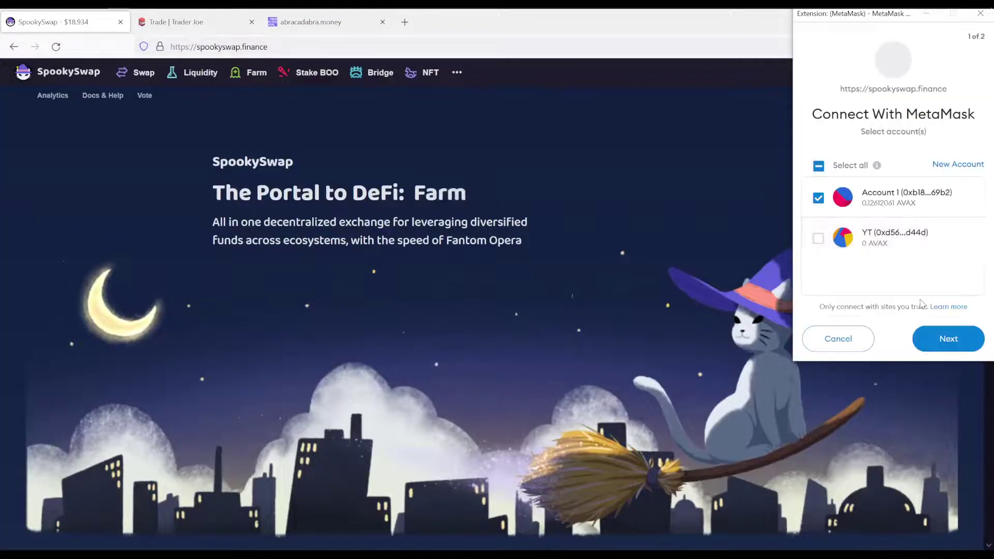
left_click(948, 338)
left_click(947, 337)
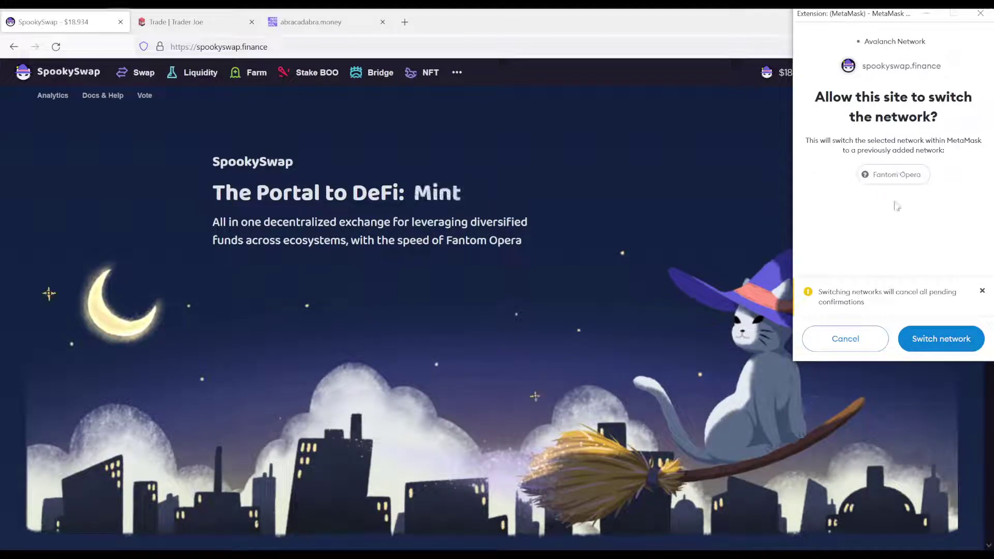
left_click(938, 345)
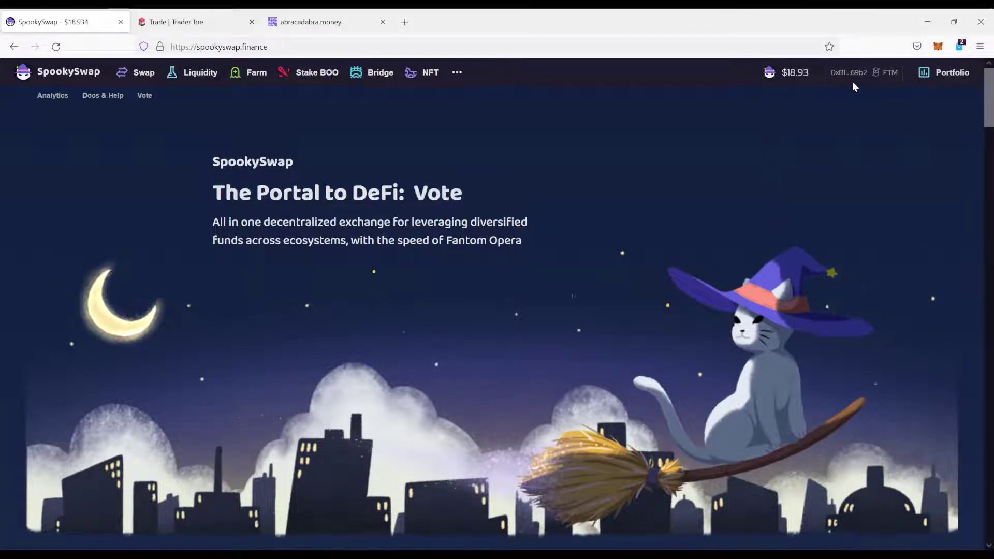
Check the wallet's token assets, which show 0 FTM
left_click(938, 46)
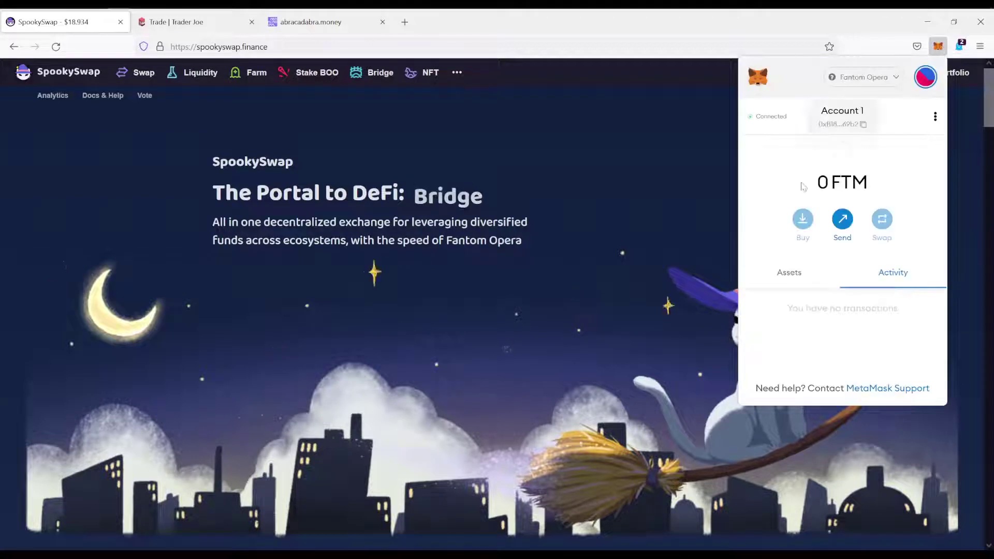
left_click(789, 273)
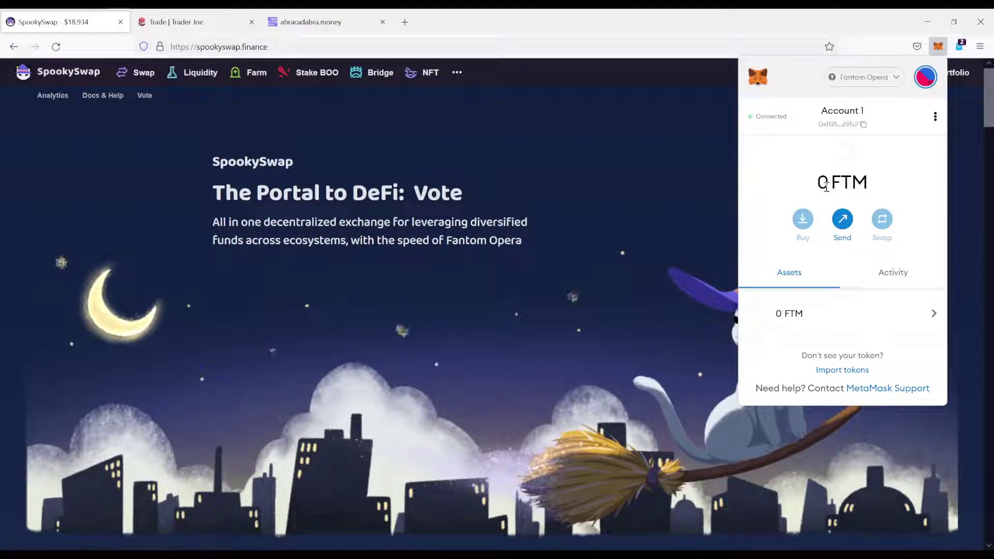
left_click(422, 165)
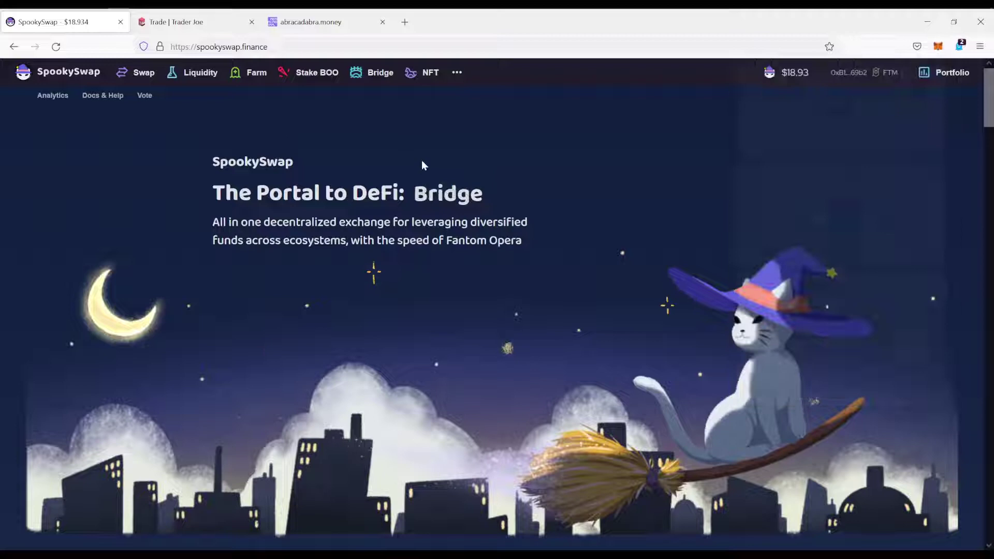
On the Bridge page, bridge from Avalanche and let the wallet switch to Avalanche
left_click(360, 76)
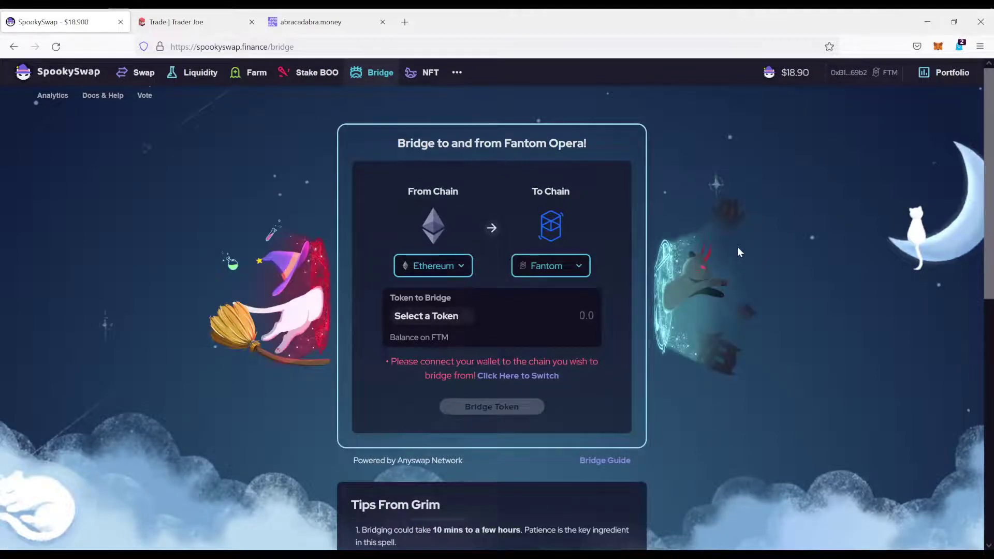
left_click(454, 273)
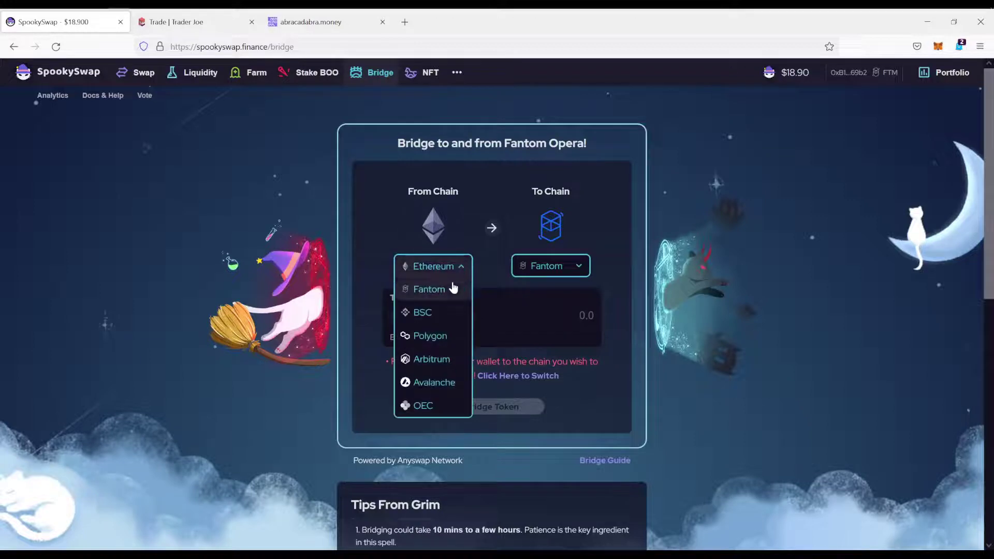
left_click(448, 382)
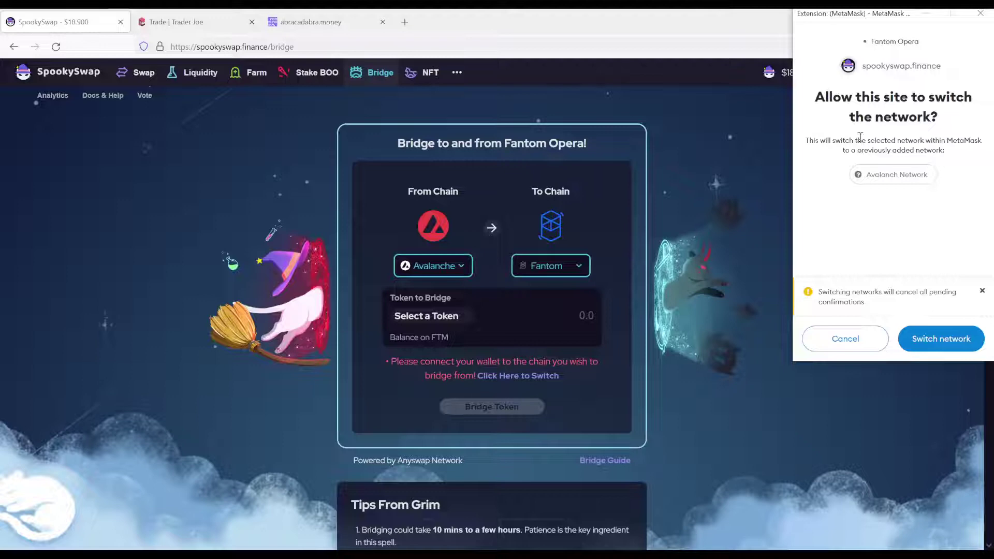
left_click(950, 343)
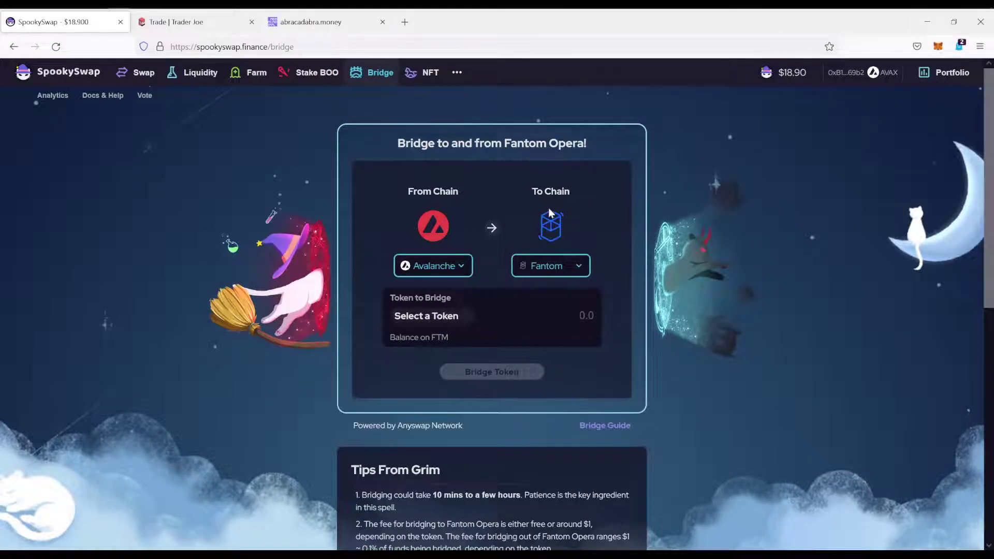
Choose MIM and enter the full 11.849070212599051003 MIM balance, noting the 12 MIM minimum
left_click(449, 323)
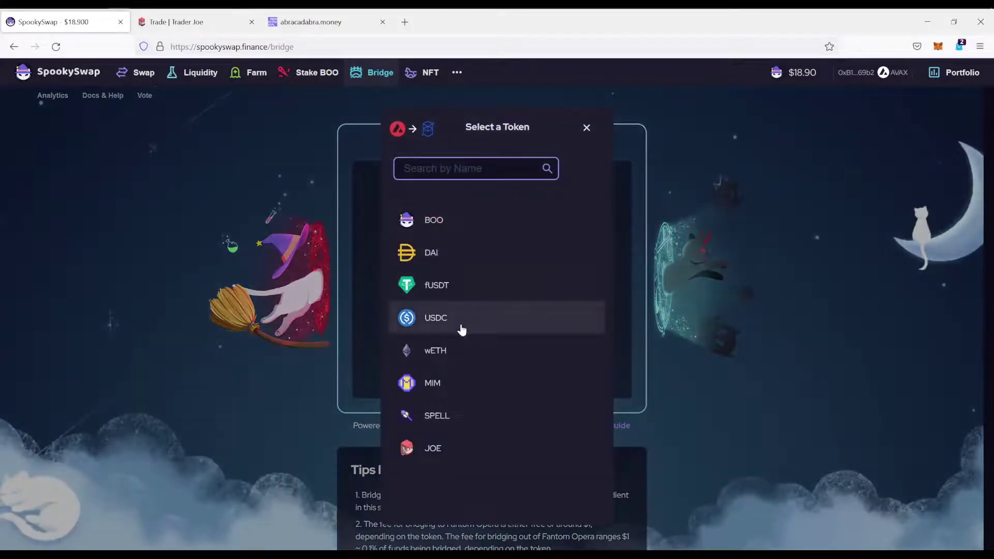
left_click(457, 383)
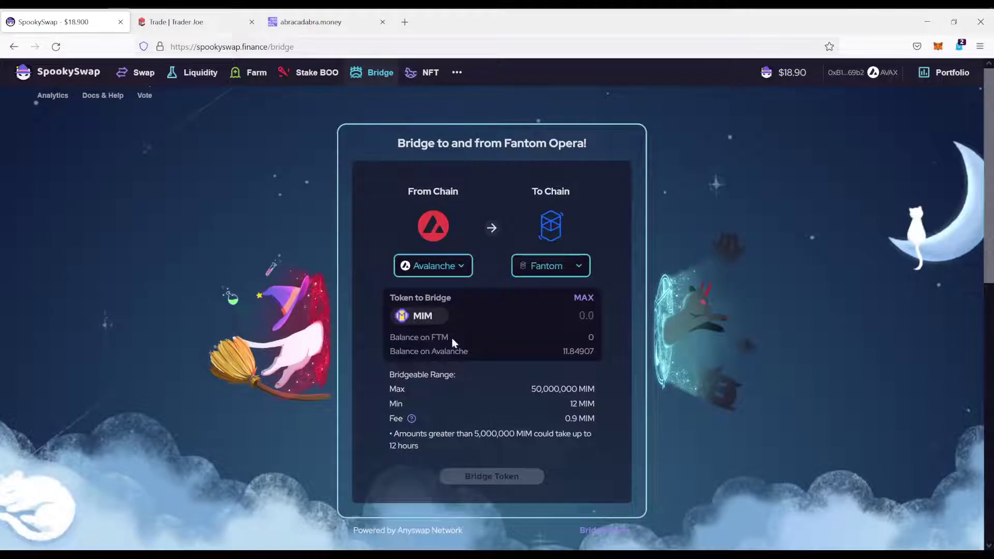
left_click(584, 298)
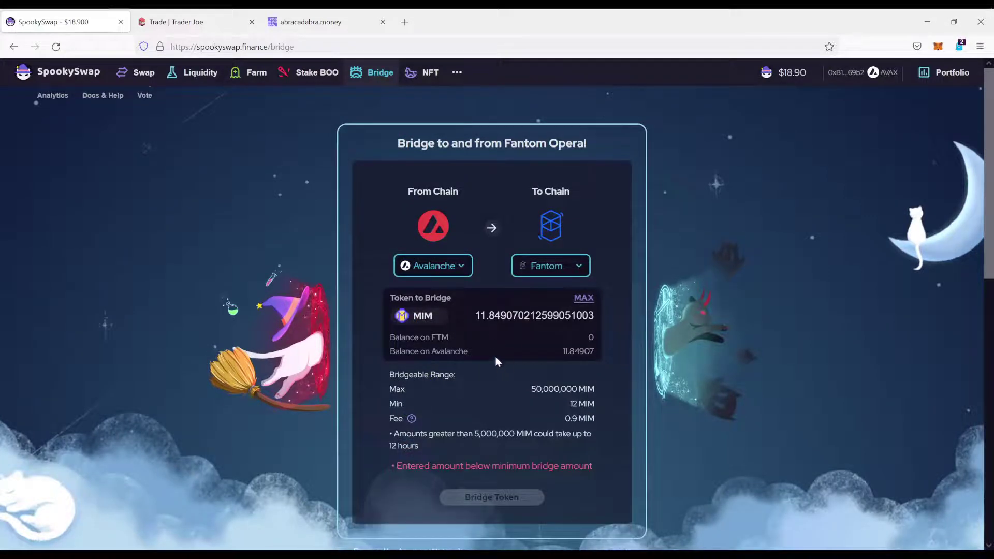
left_click_drag(477, 321, 576, 324)
left_click(488, 316)
left_click_drag(596, 403, 570, 403)
left_click(589, 400)
left_click_drag(473, 320, 519, 316)
left_click(937, 46)
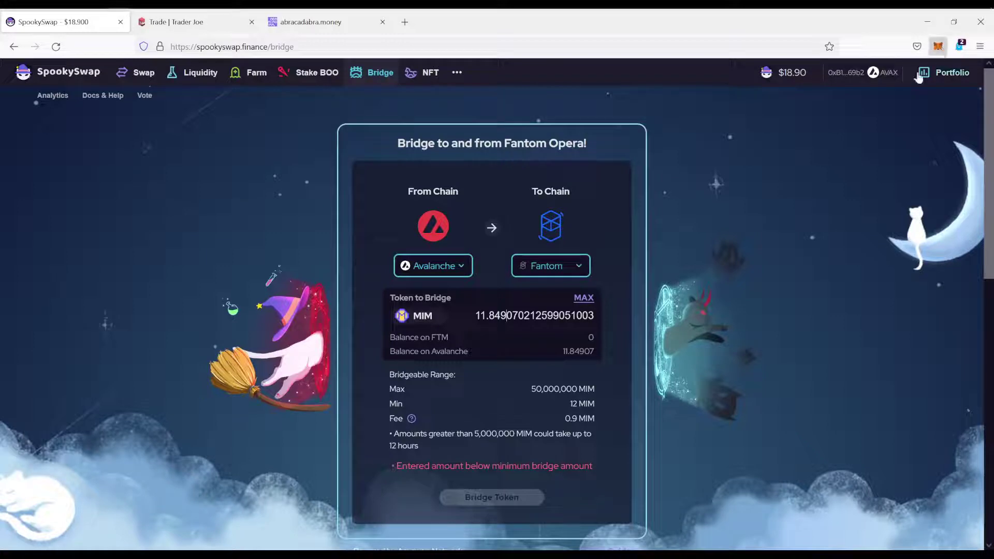
left_click(857, 76)
Open MetaMask's network list to go back to Fantom Opera
left_click(836, 199)
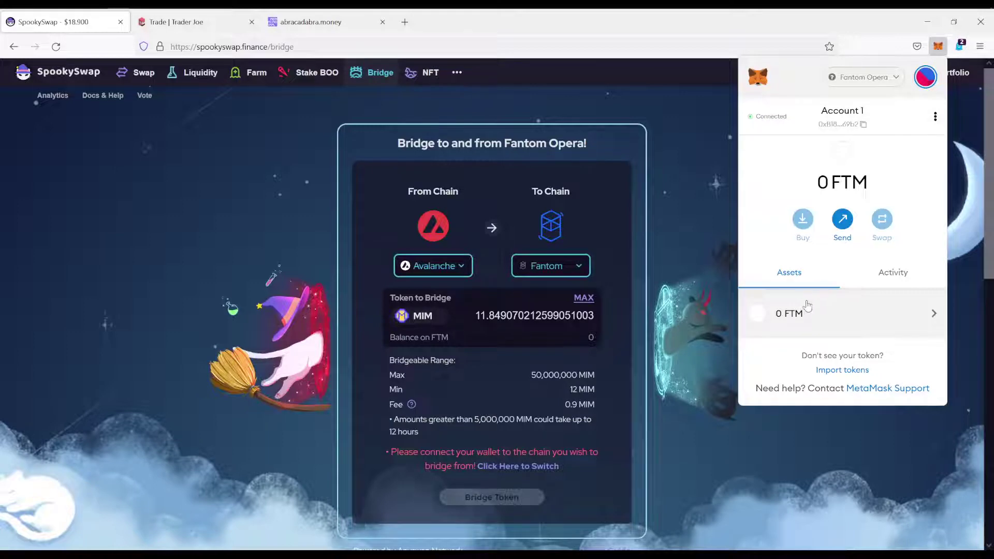
Search DuckDuckGo for 'mim contract address' in a new tab and look through the results
left_click(402, 24)
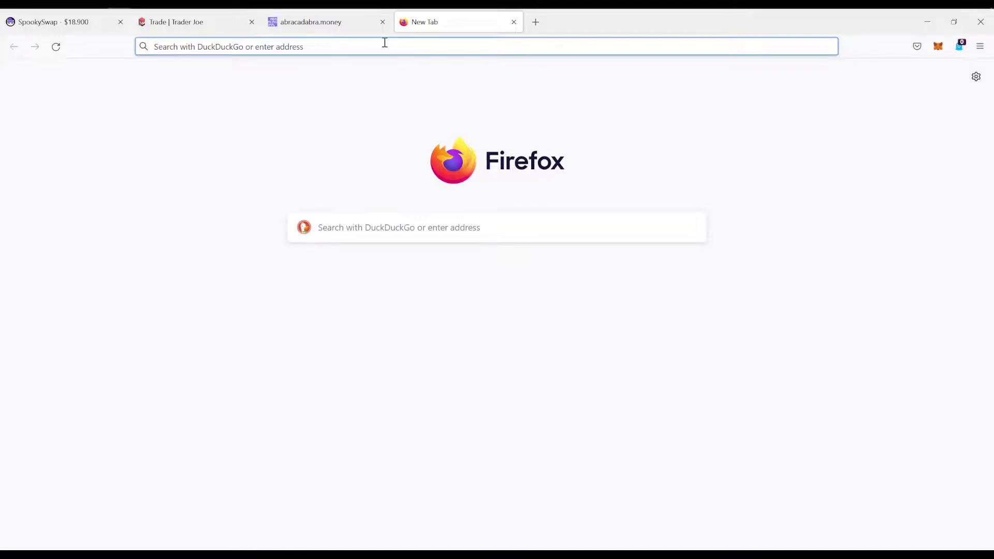
type("mim")
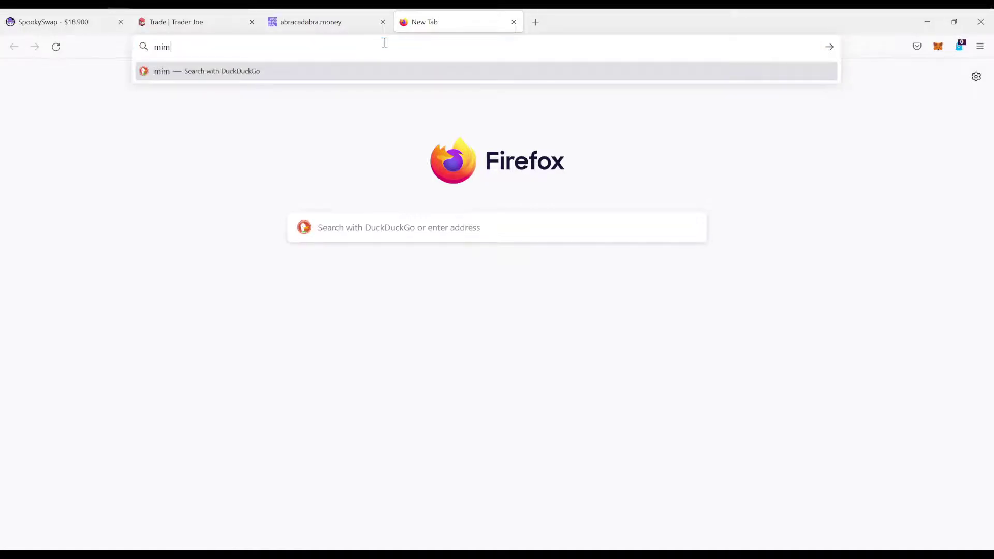
type(" contrac")
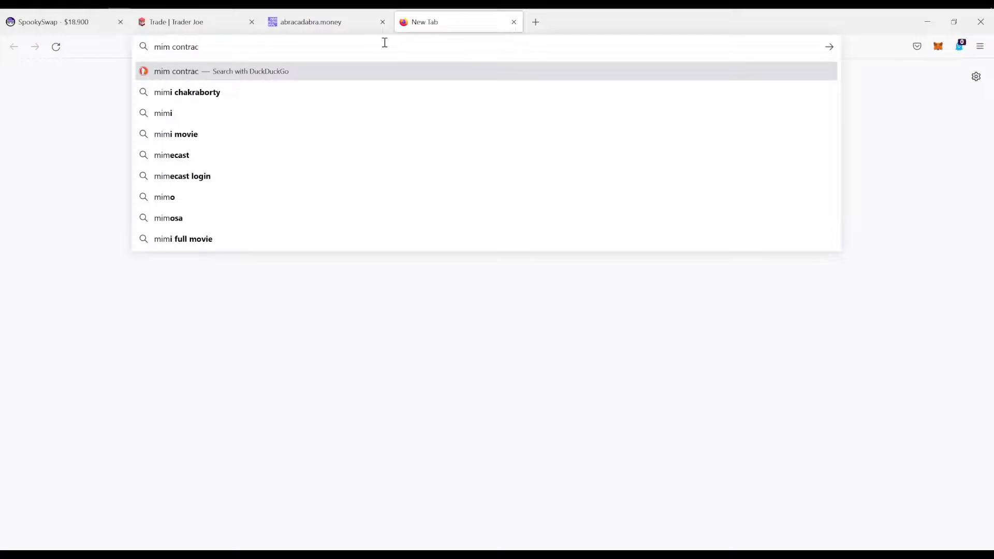
type("t address")
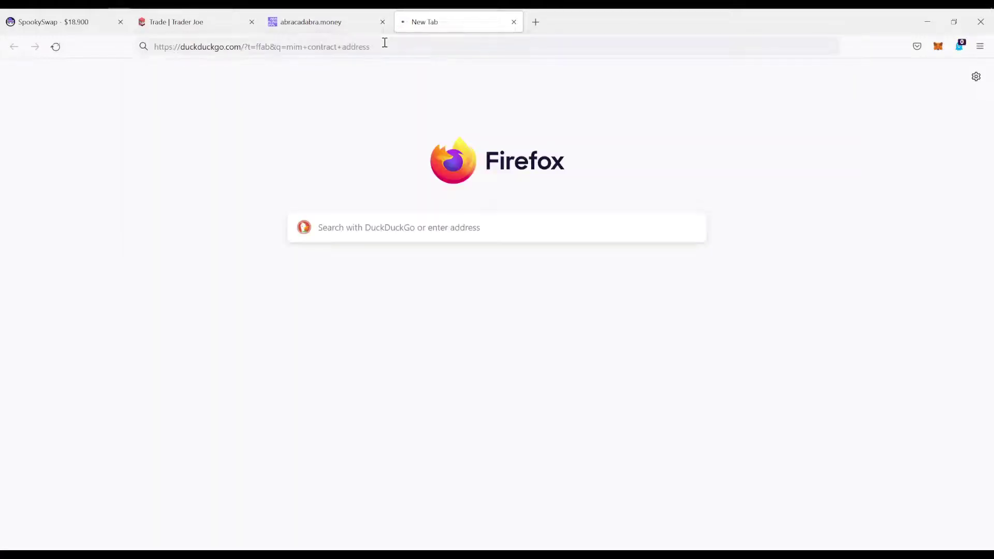
key("Return")
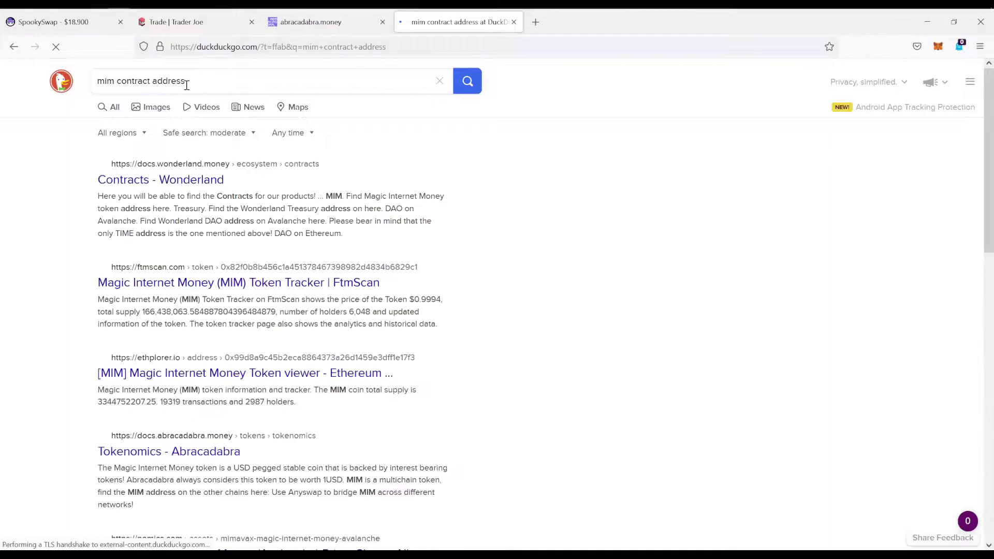
scroll(202, 259, "down", 5)
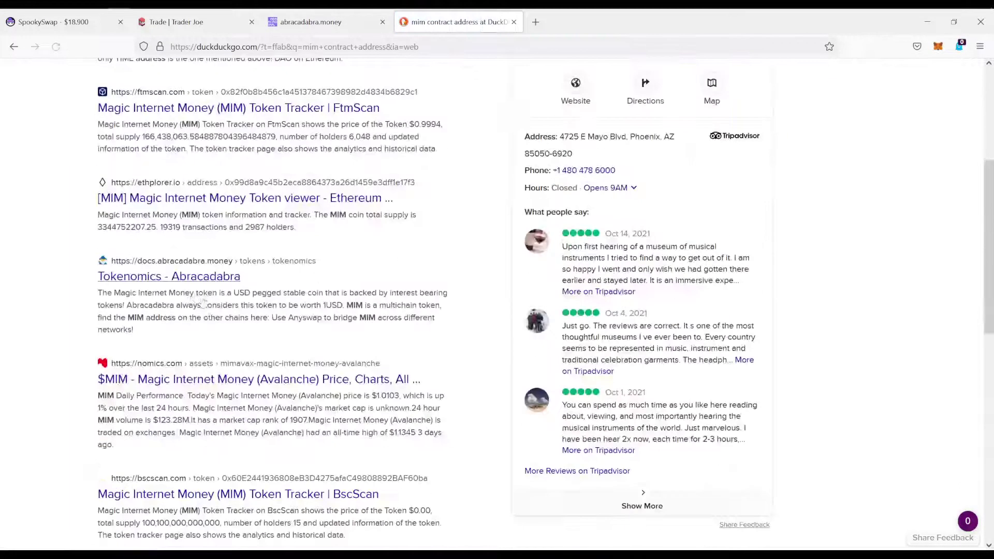
scroll(210, 317, "up", 5)
scroll(218, 280, "down", 3)
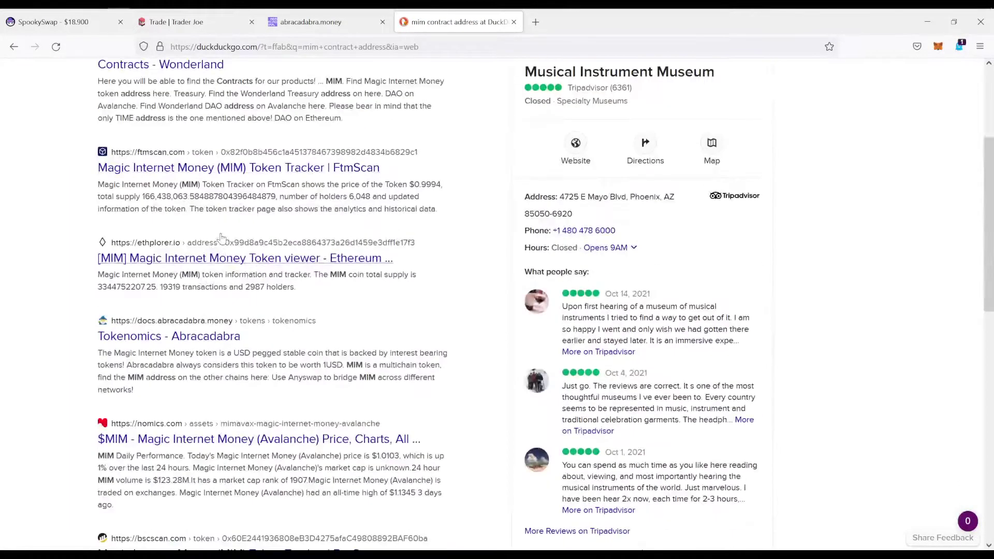
scroll(223, 295, "down", 8)
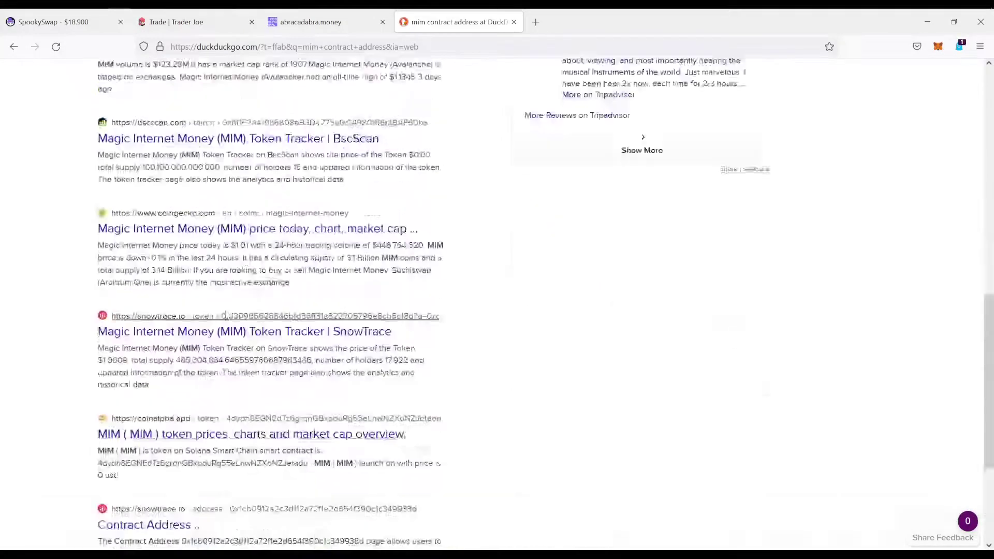
scroll(222, 295, "up", 4)
Close the search tab and scroll down the abracadabra.money site toward its footer
left_click(513, 22)
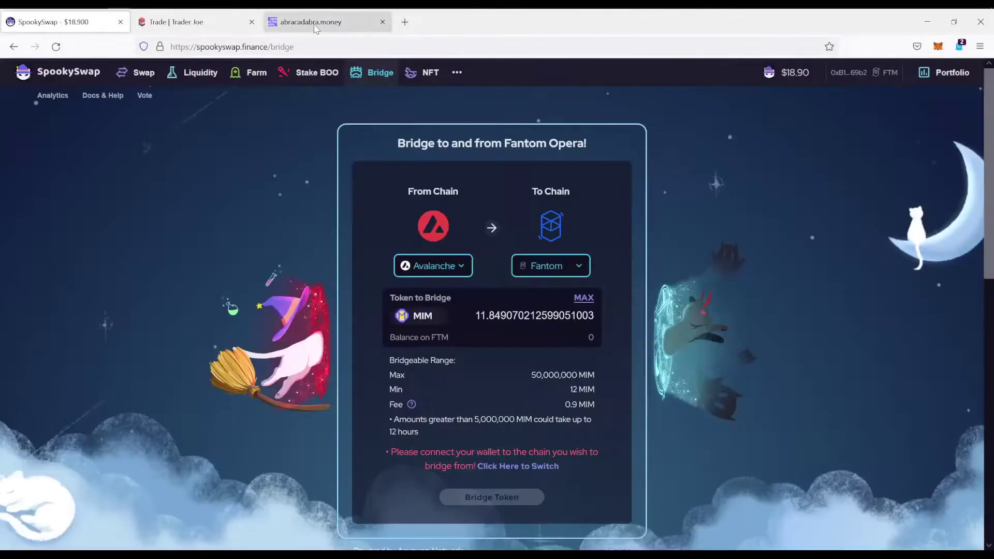
left_click(290, 22)
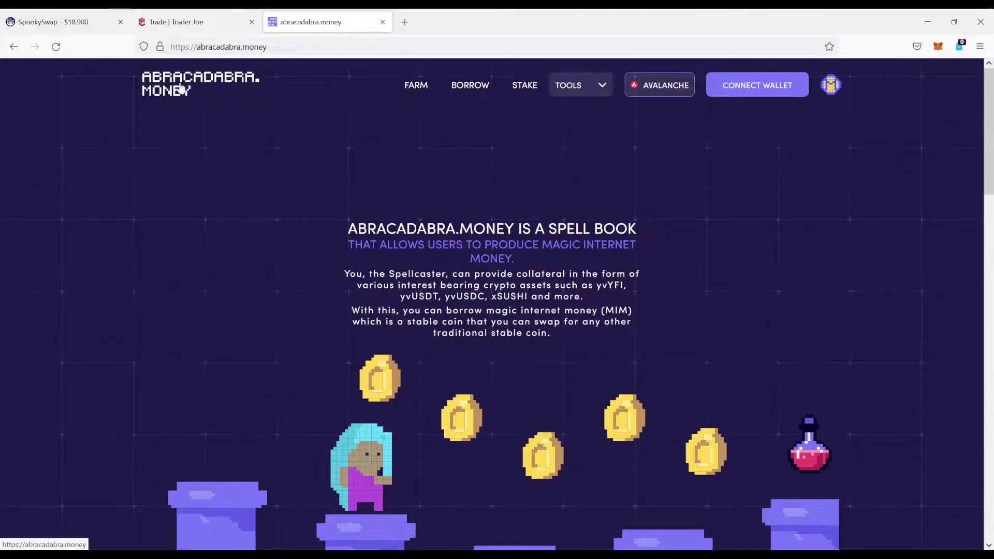
scroll(479, 224, "down", 15)
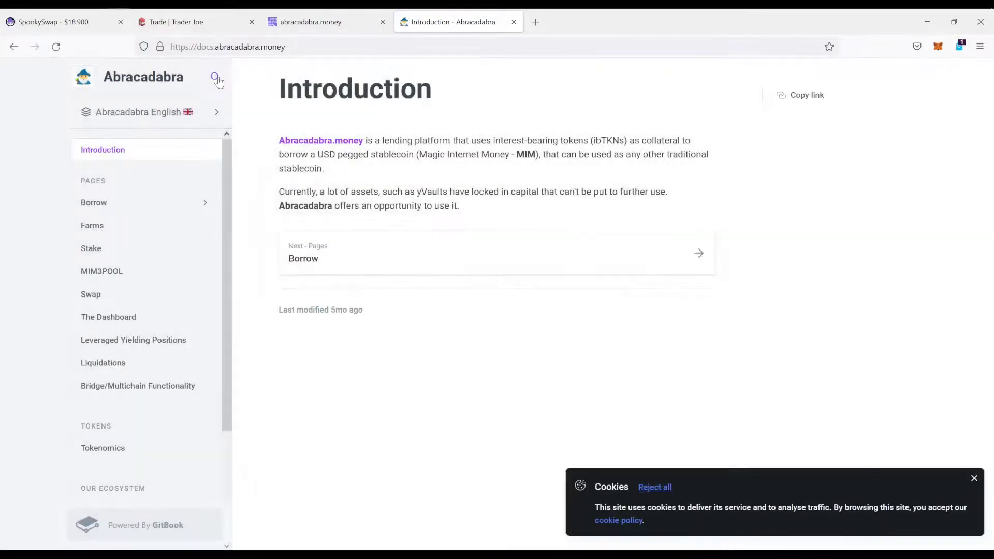
Search the docs for 'contract' and open the SPELL Addresses result on the Bridge/Multichain page
left_click(974, 478)
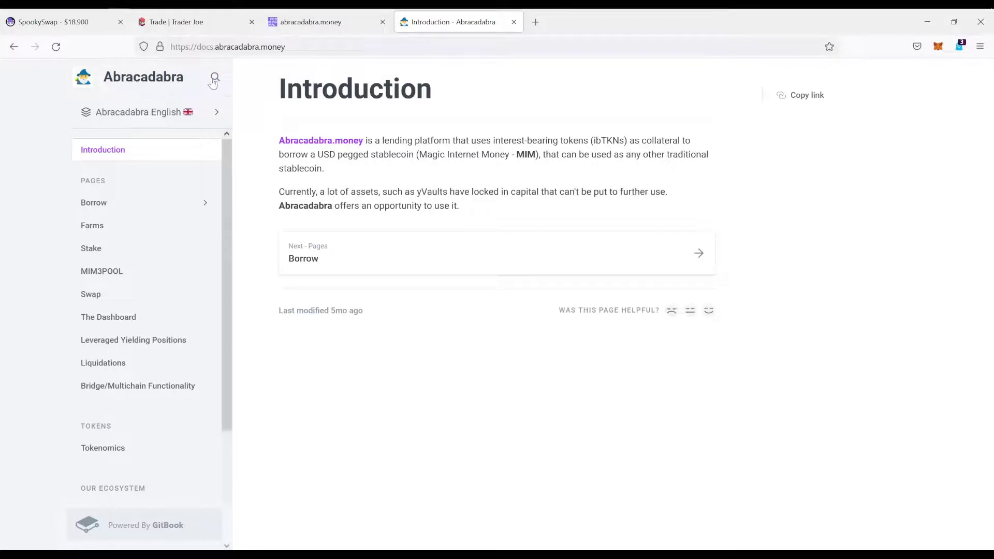
left_click(219, 78)
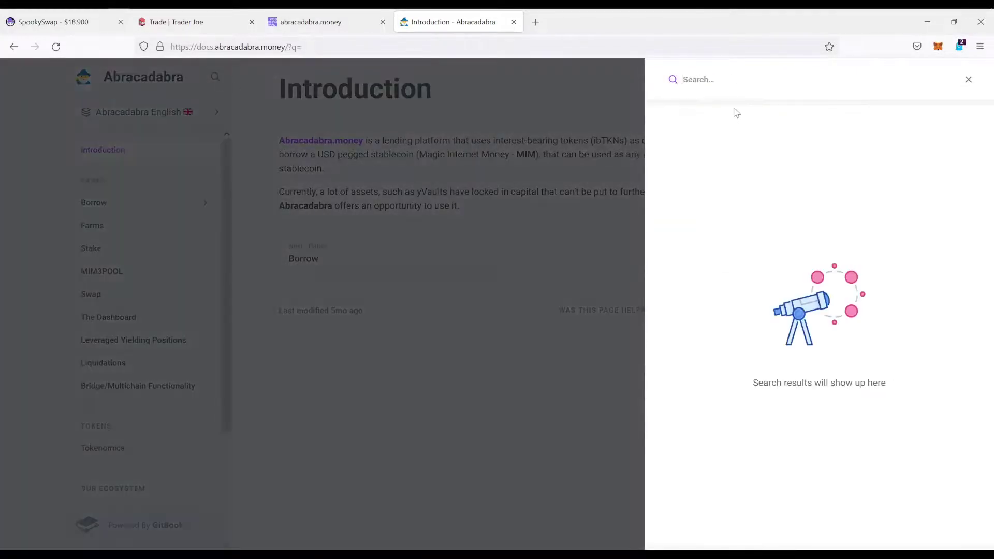
type("contract")
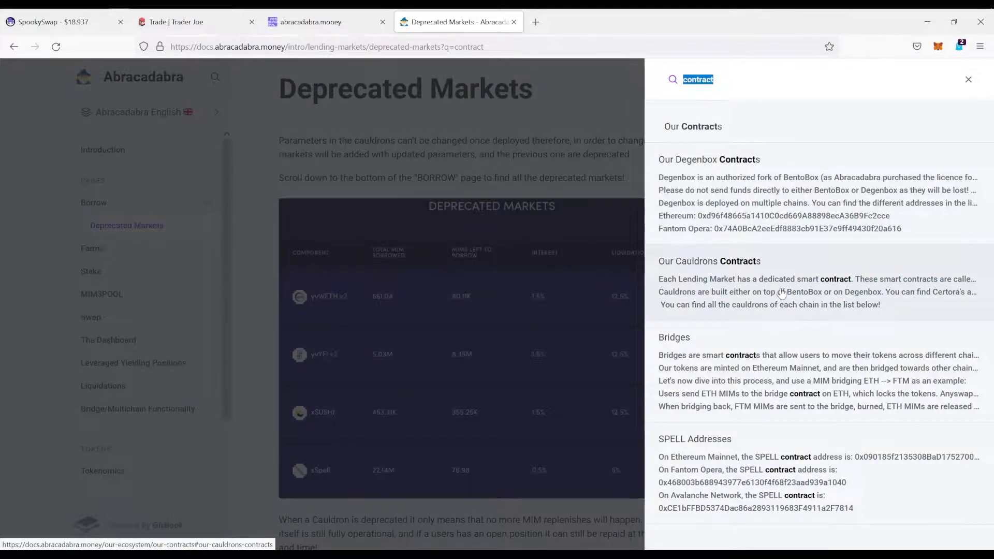
left_click(763, 463)
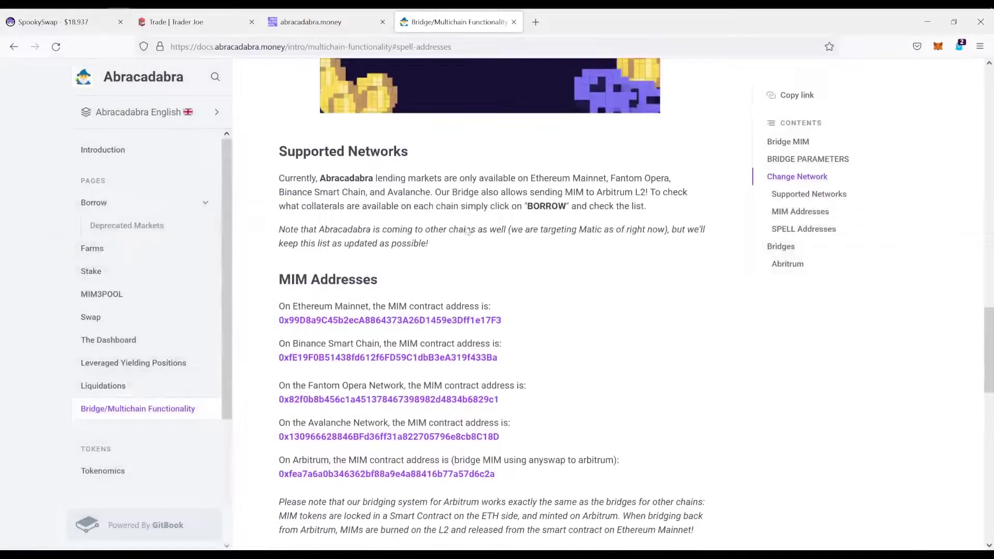
scroll(417, 254, "down", 1)
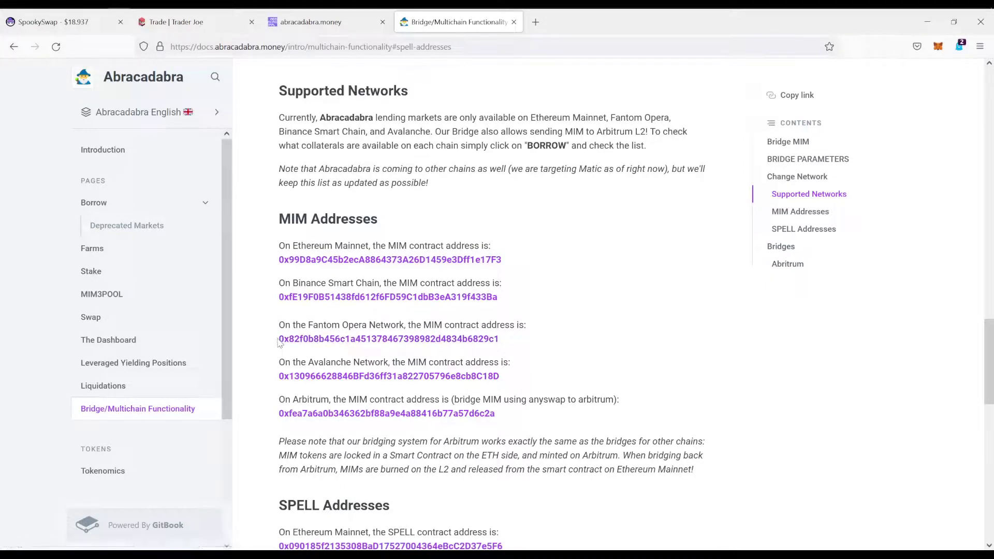
Open the Fantom Opera MIM address on FTMScan and copy the token's contract address
right_click(327, 341)
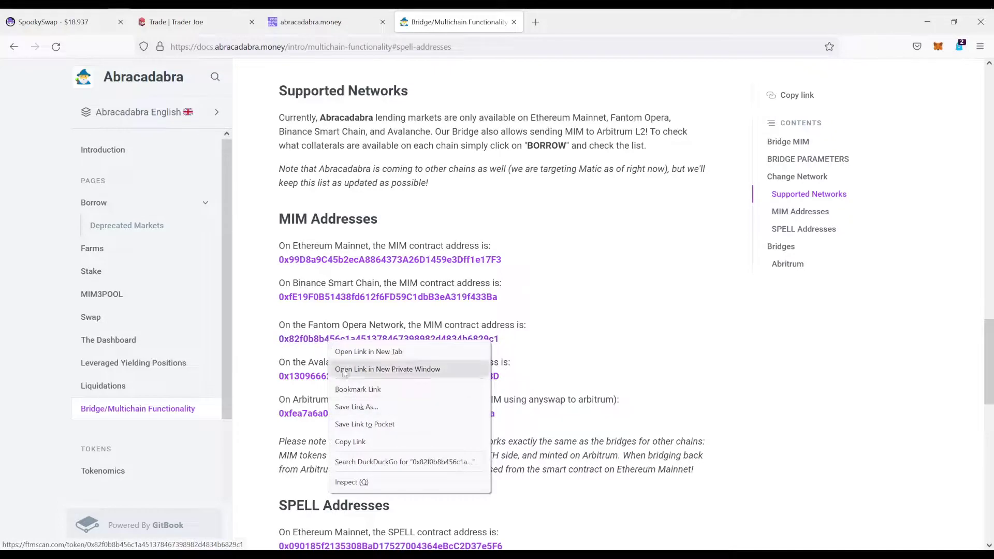
left_click(357, 441)
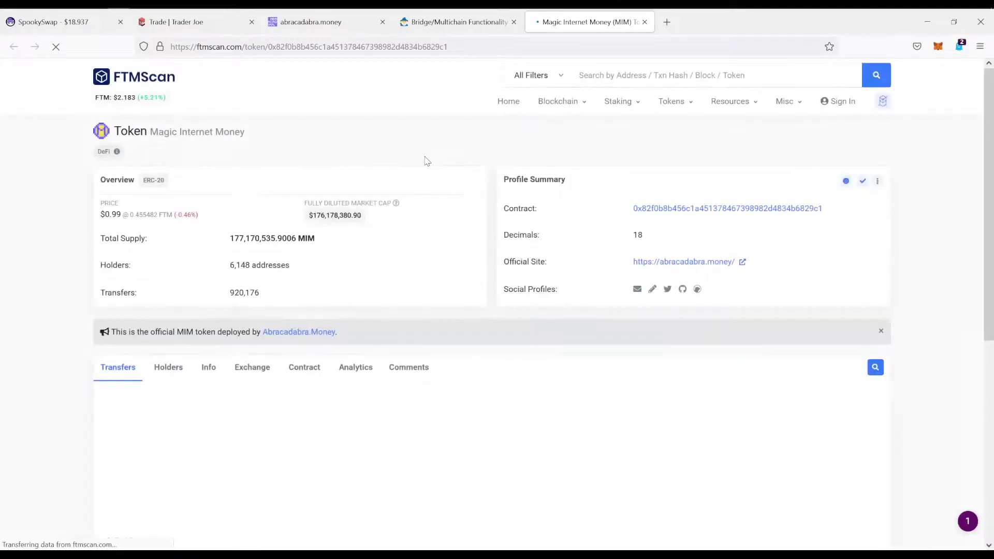
left_click(831, 209)
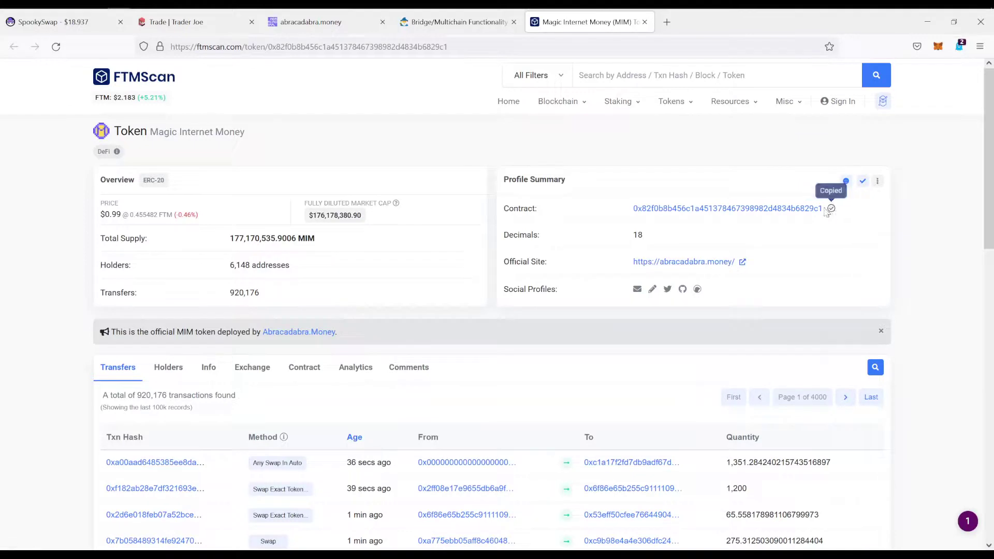
Import MIM into MetaMask as a custom token by pasting its Fantom contract address
left_click(938, 46)
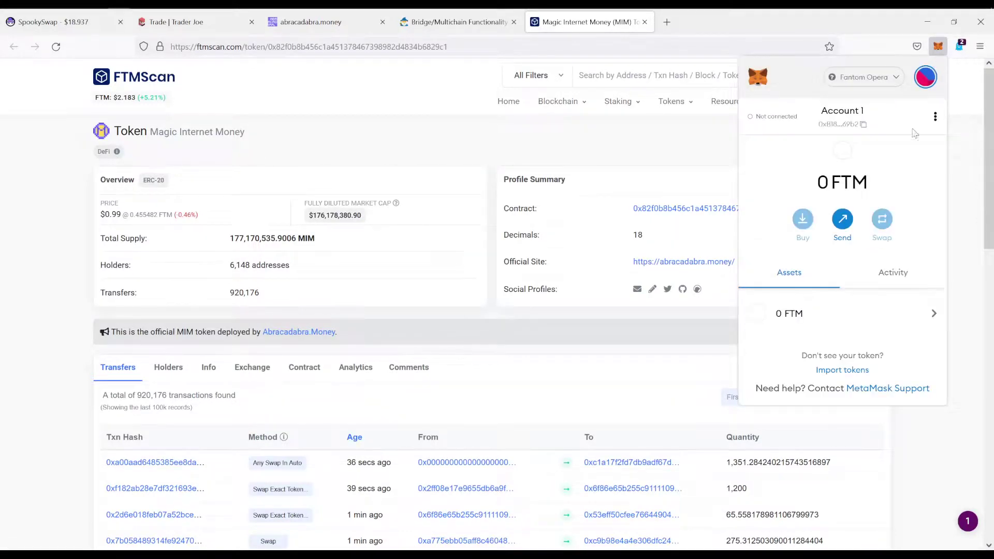
left_click(842, 371)
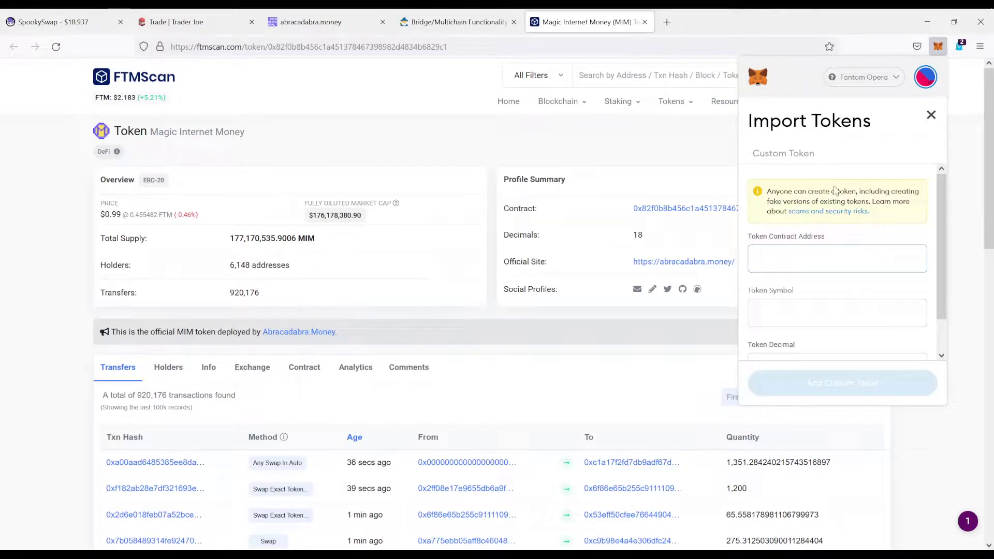
left_click(811, 262)
scroll(811, 266, "down", 1)
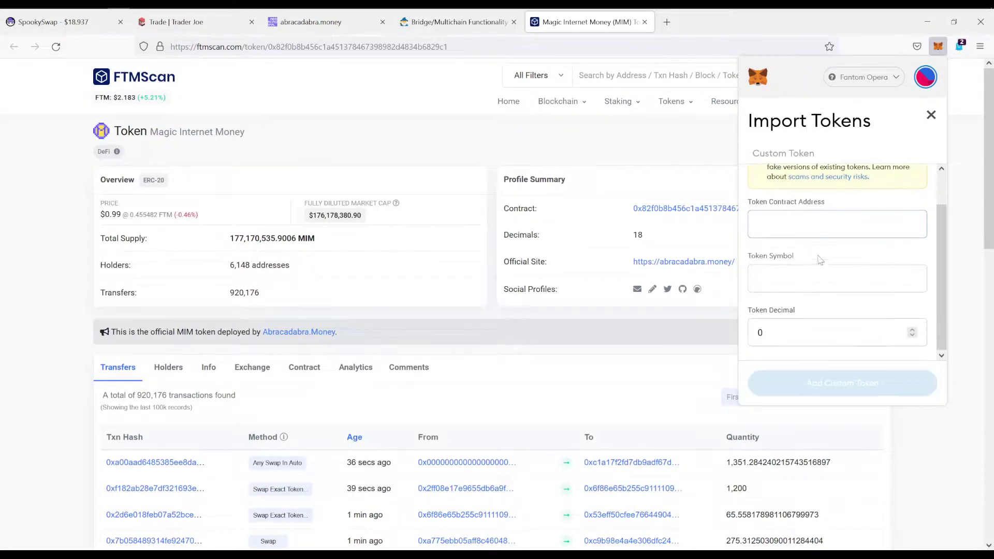
key("ctrl+v")
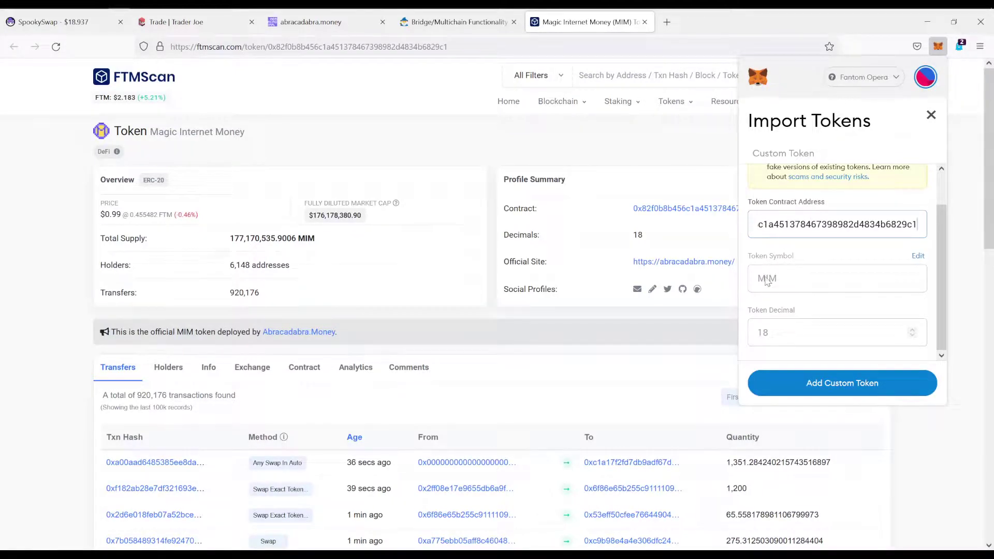
left_click(840, 392)
left_click(902, 385)
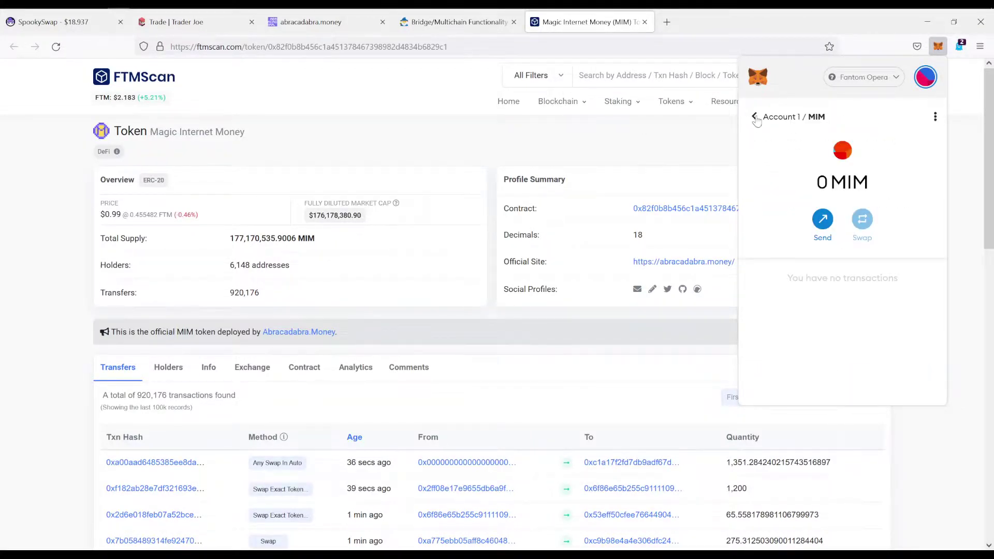
left_click(754, 117)
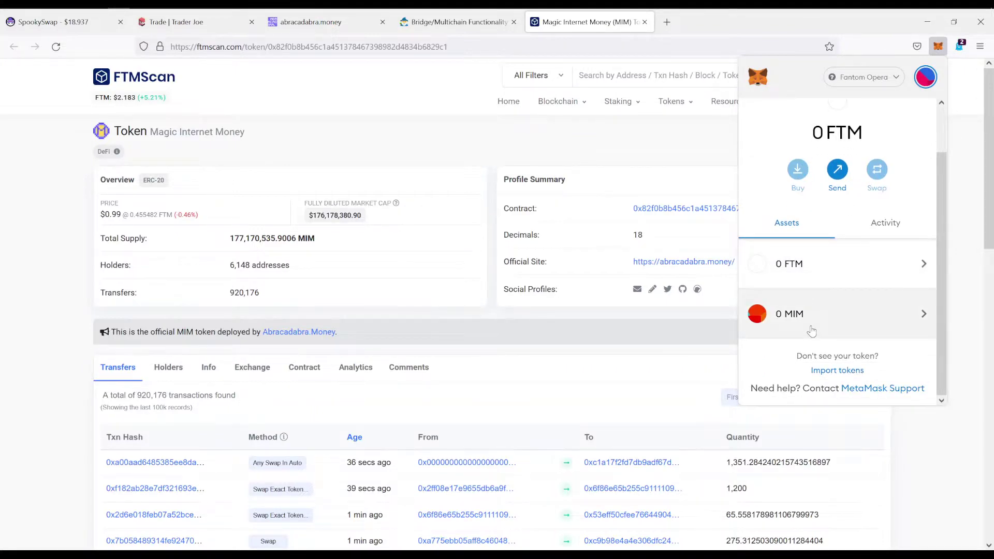
Close the FTMScan token tab and confirm MIM appears in the wallet's assets
left_click(644, 21)
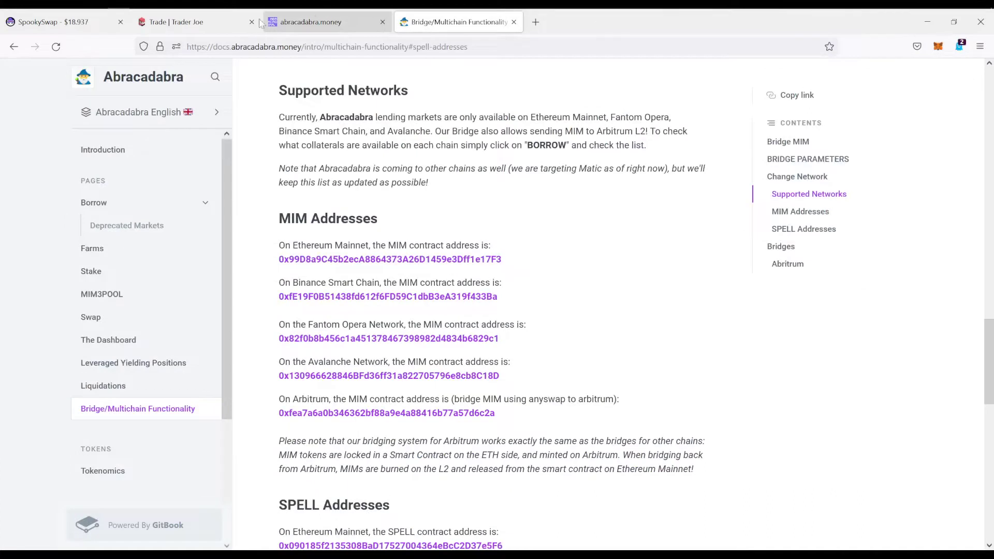
left_click(939, 48)
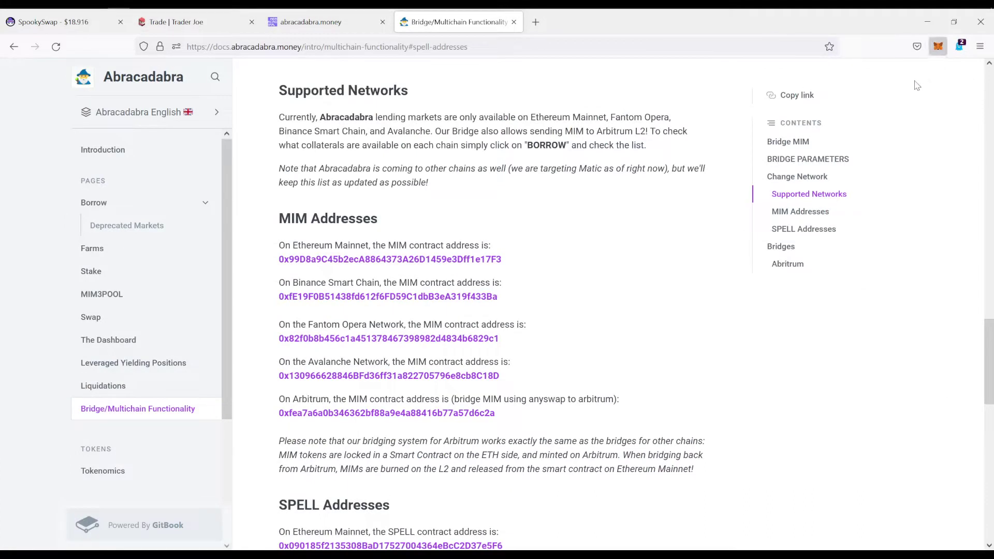
scroll(842, 329, "down", 1)
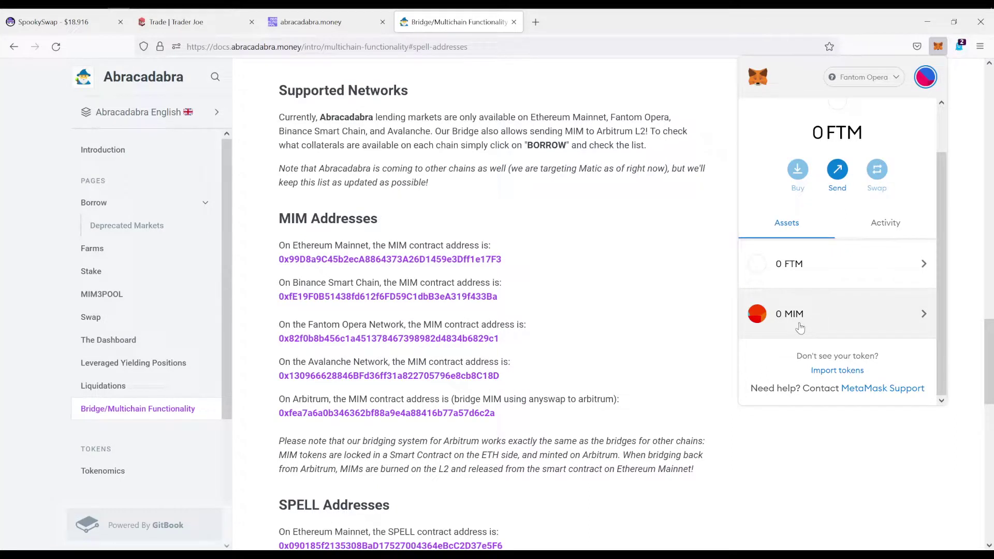
left_click(381, 194)
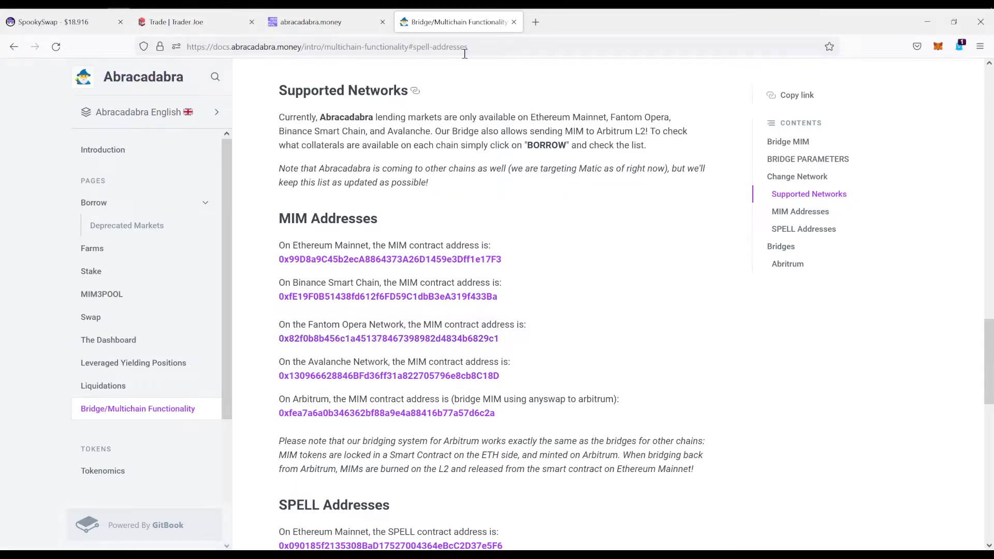
Close the Bridge/Multichain documentation tab and scroll to the top of abracadabra.money
left_click(514, 22)
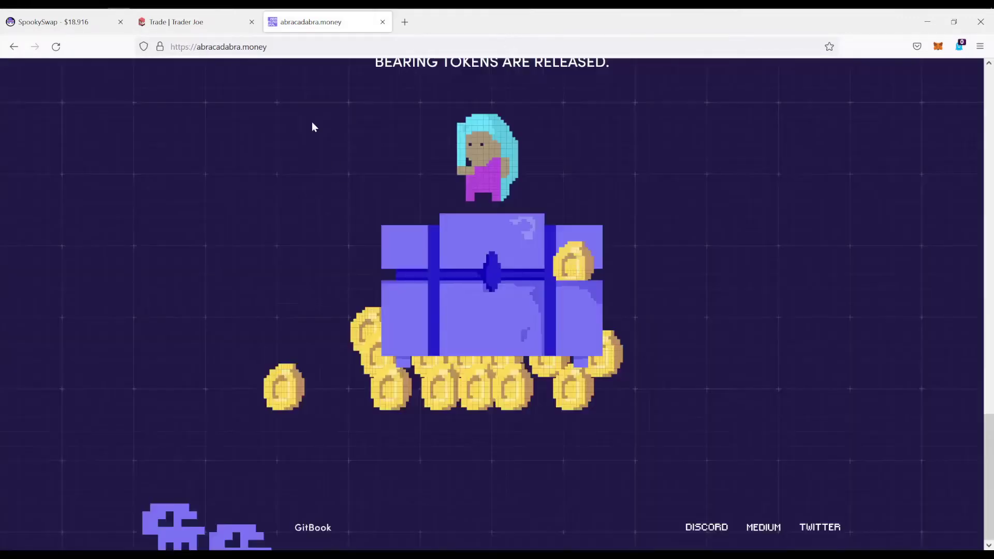
scroll(306, 240, "up", 10)
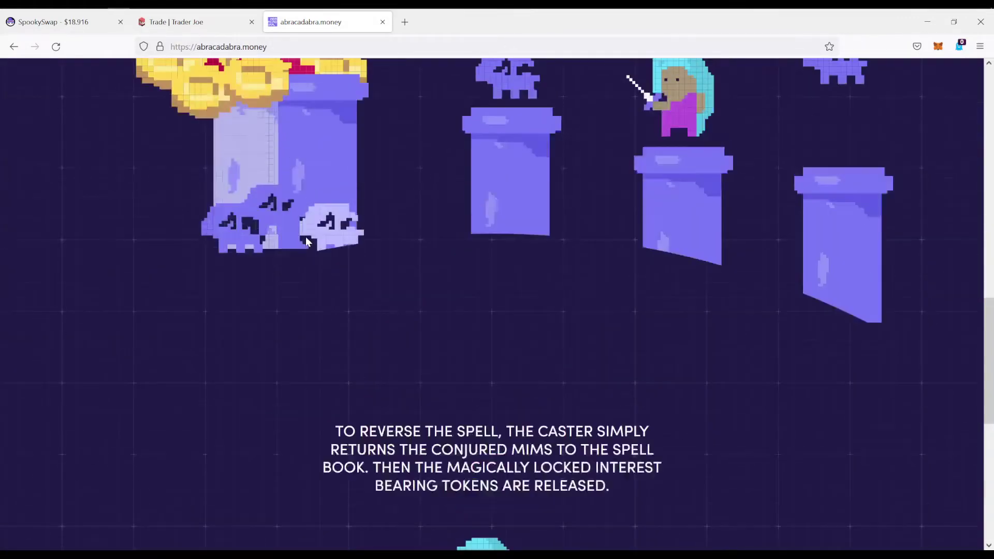
scroll(306, 241, "up", 4)
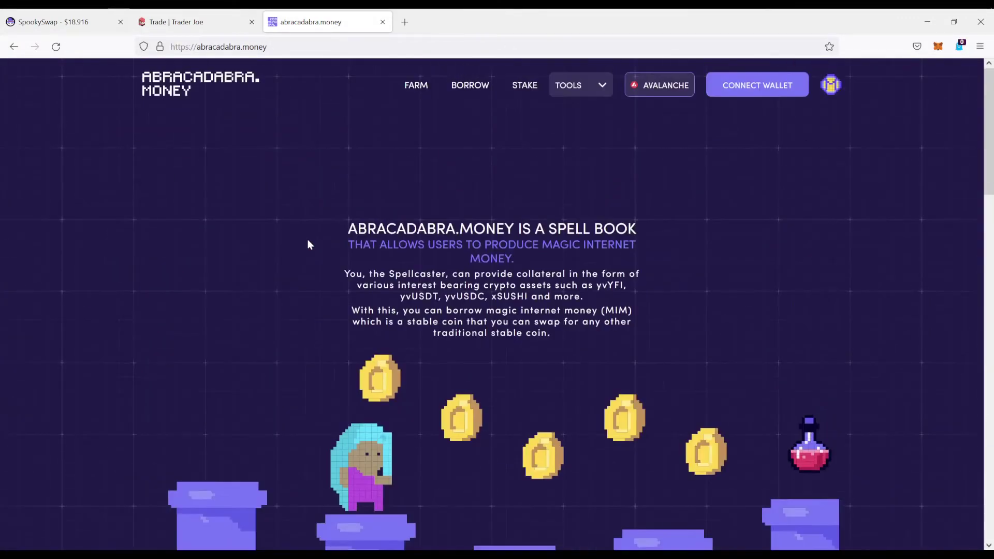